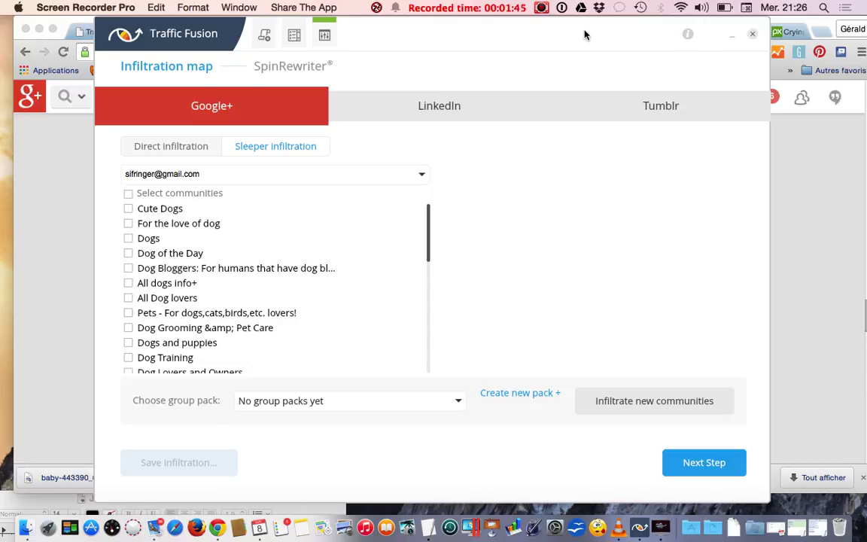
# Move the Traffic Fusion window out of the way and switch to the Google+ community results in Chrome.
pyautogui.moveTo(586, 34); pyautogui.dragTo(595, 225)
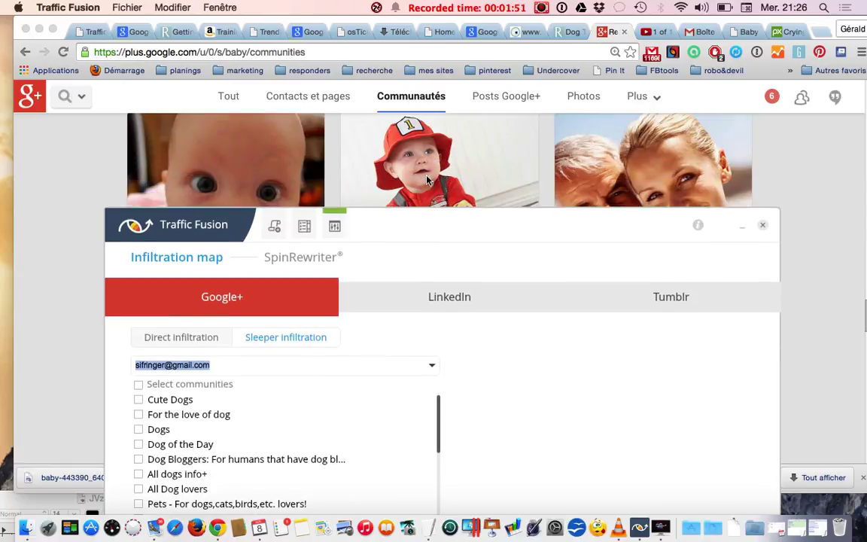
pyautogui.moveTo(433, 228); pyautogui.dragTo(436, 317)
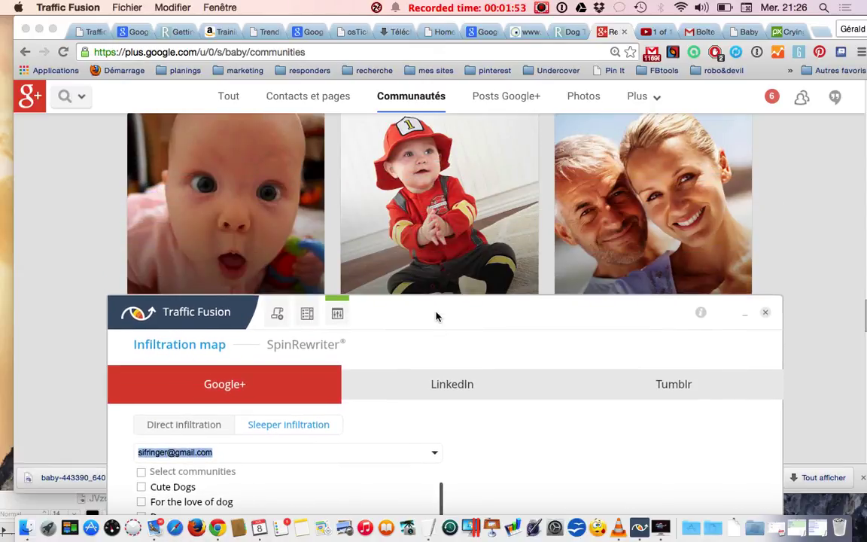
pyautogui.click(416, 98)
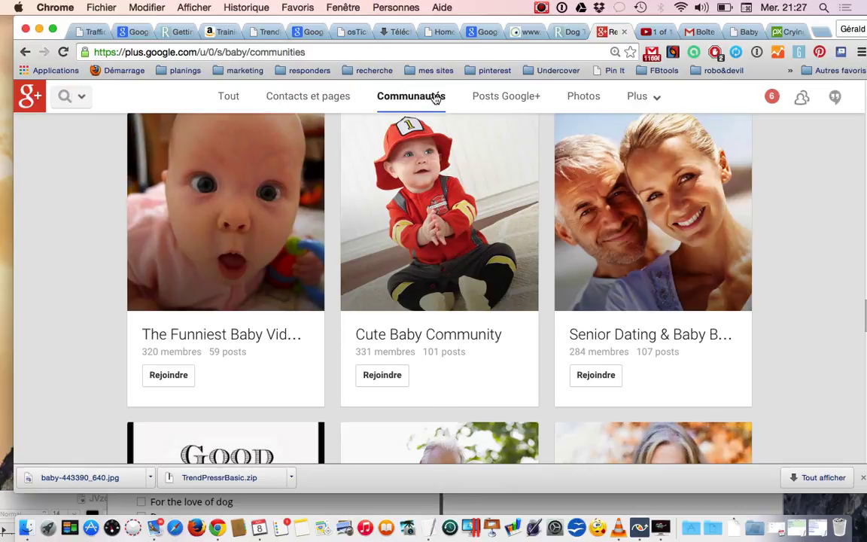
# Examine the Google+ communities found for "baby", comparing their member counts, post counts and which ones are already joined.
pyautogui.scroll(6, 496, 187)
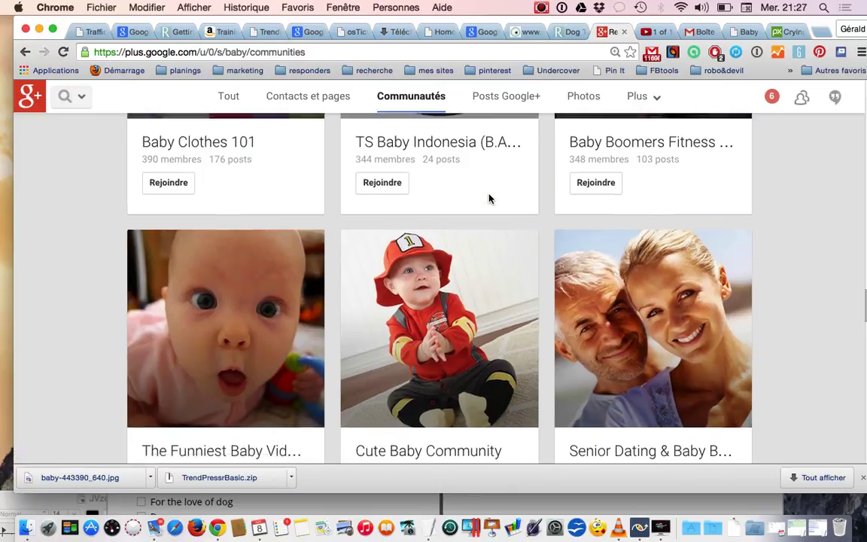
pyautogui.scroll(8, 489, 197)
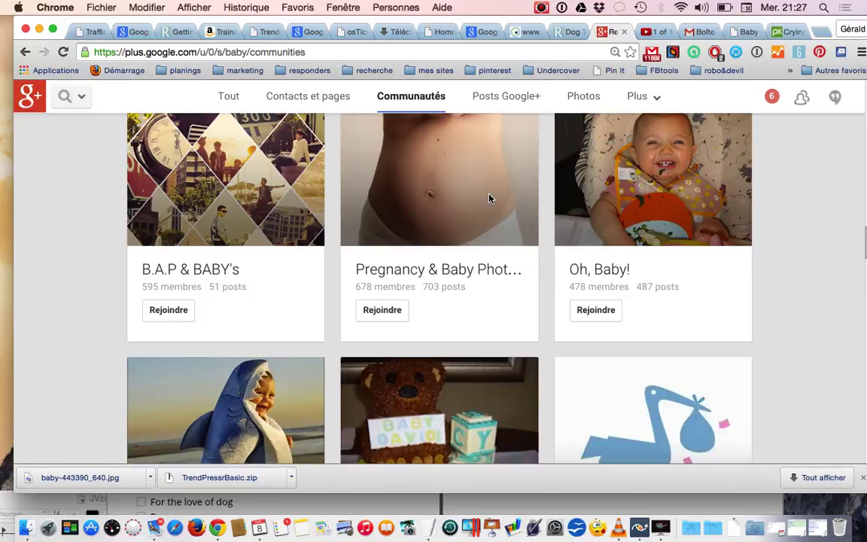
pyautogui.scroll(10, 488, 197)
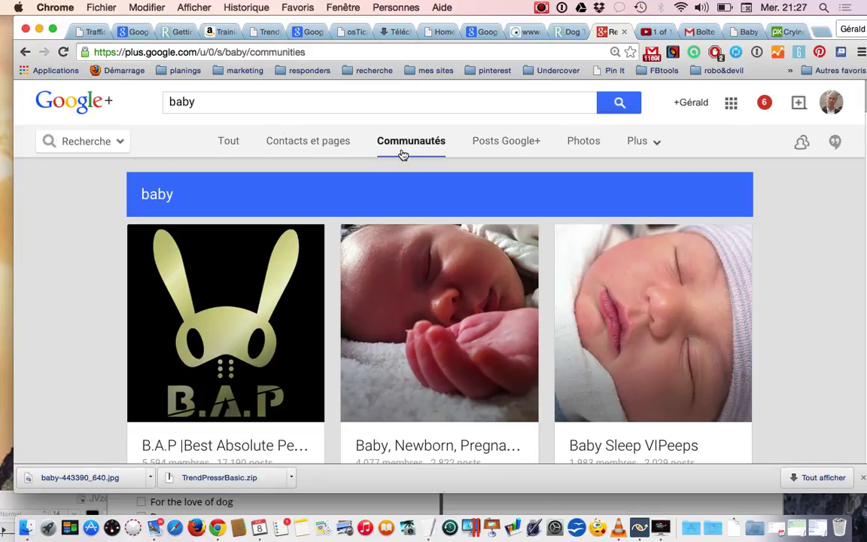
pyautogui.scroll(-2, 408, 149)
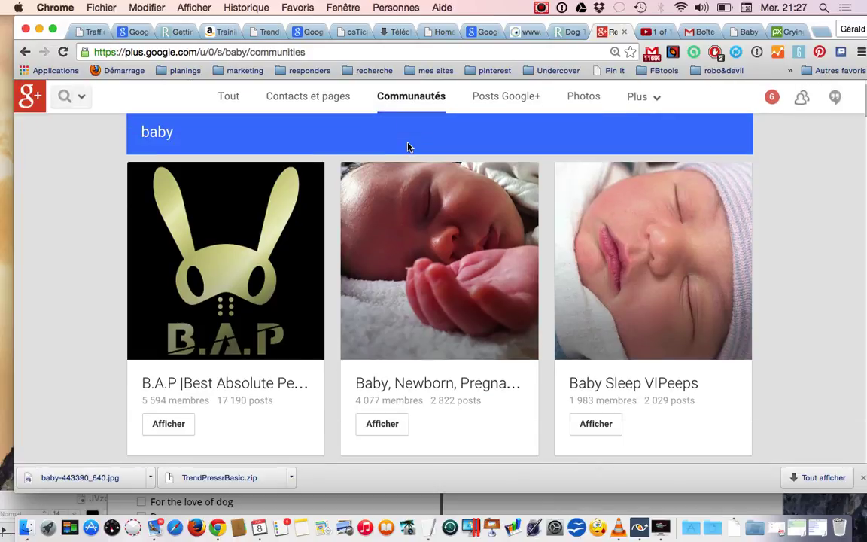
pyautogui.scroll(-3, 359, 222)
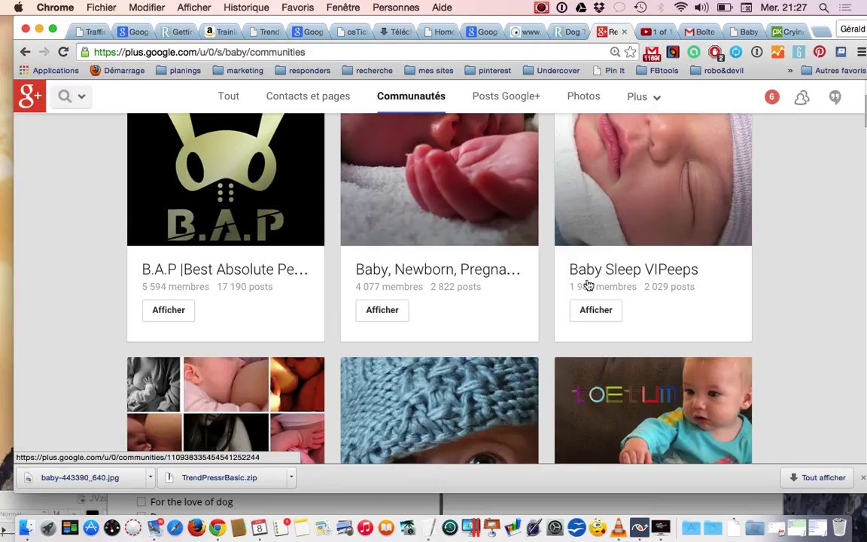
pyautogui.scroll(-5, 659, 312)
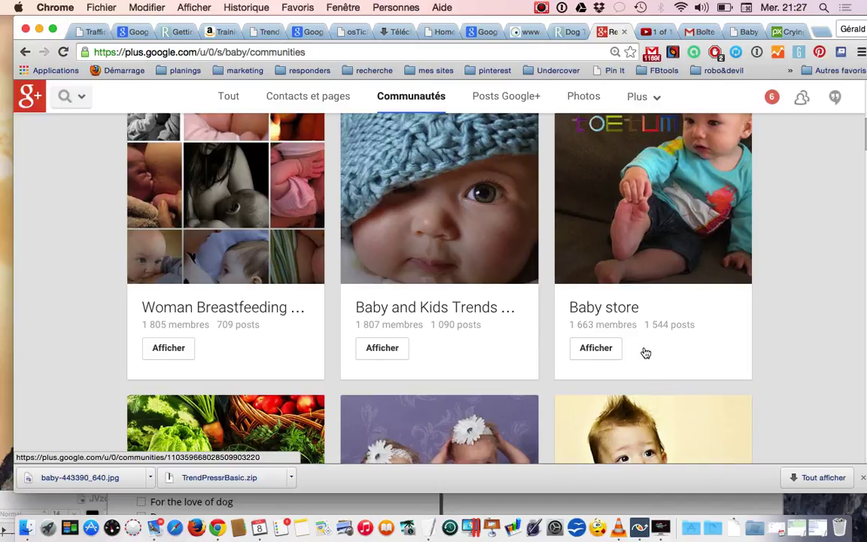
pyautogui.scroll(5, 645, 352)
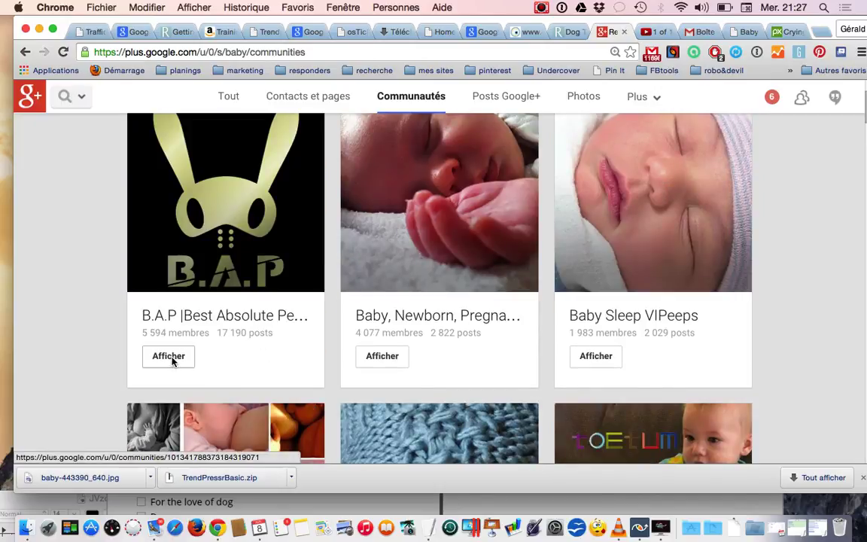
pyautogui.scroll(-10, 555, 332)
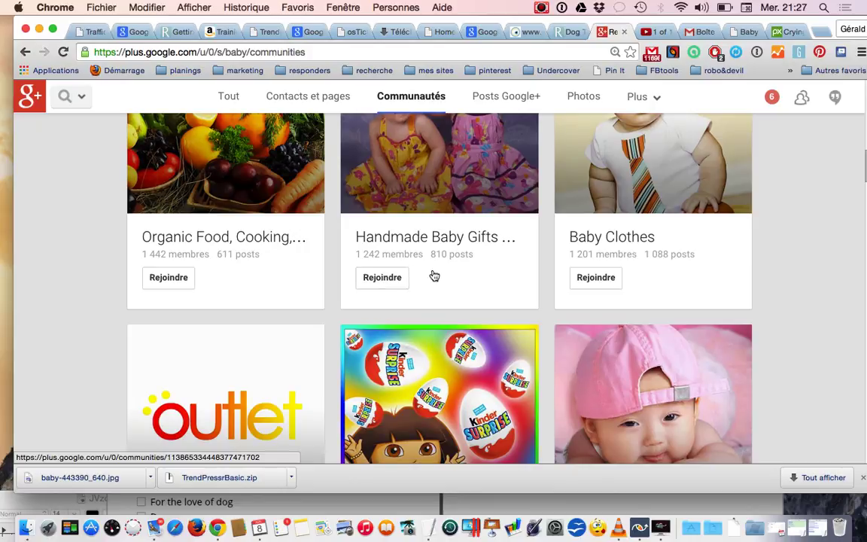
pyautogui.scroll(-4, 434, 276)
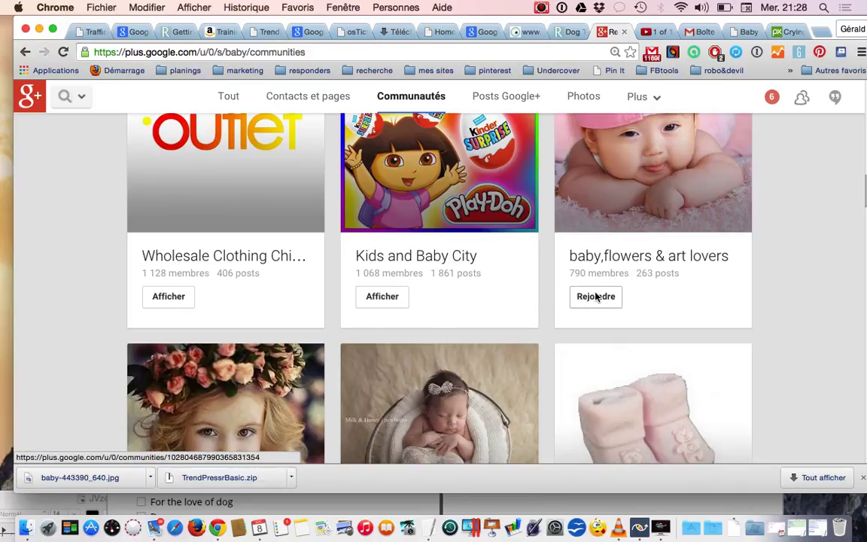
pyautogui.scroll(-3, 606, 294)
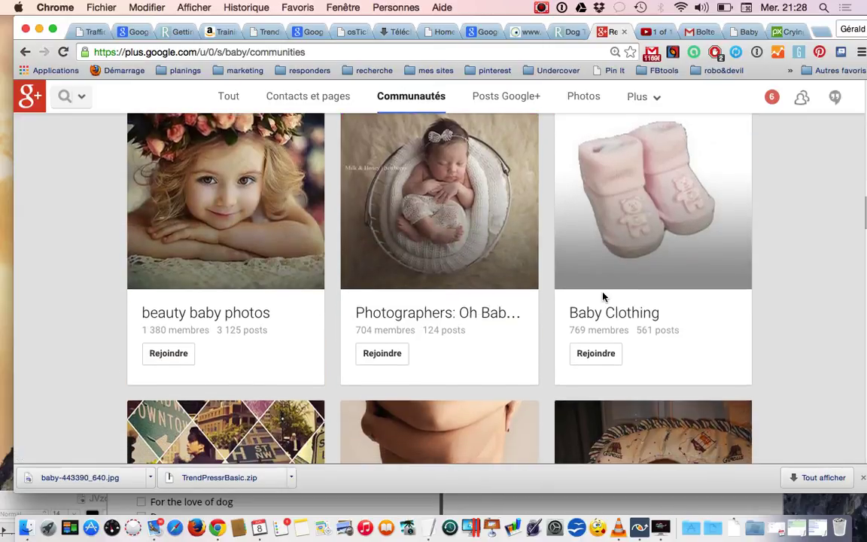
pyautogui.scroll(-1, 602, 296)
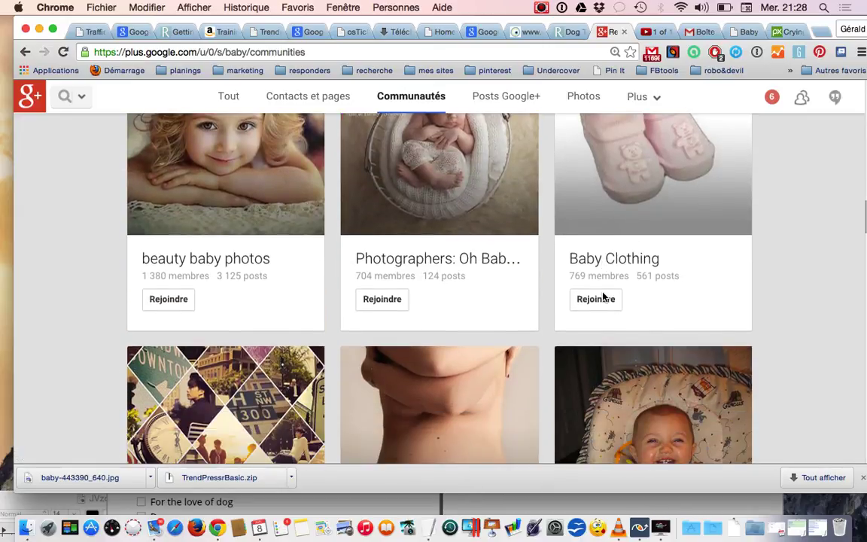
pyautogui.scroll(-4, 604, 297)
pyautogui.scroll(-1, 605, 297)
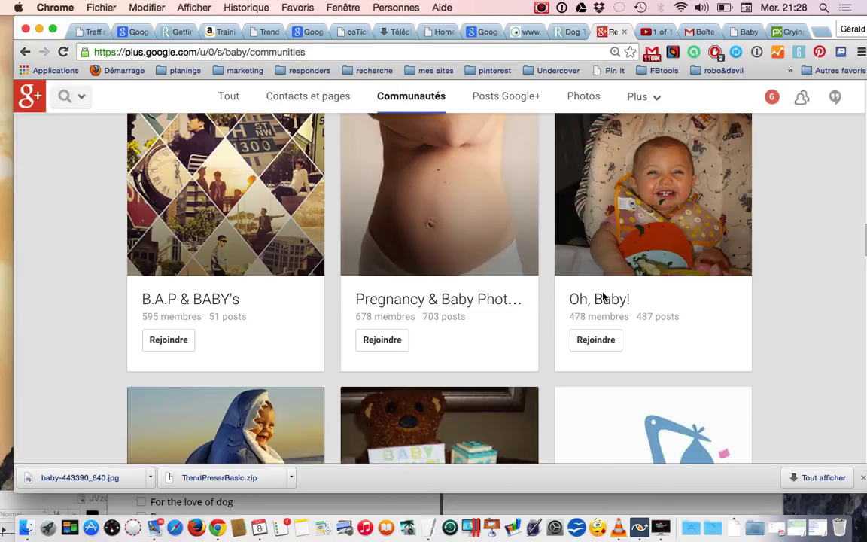
pyautogui.click(380, 341)
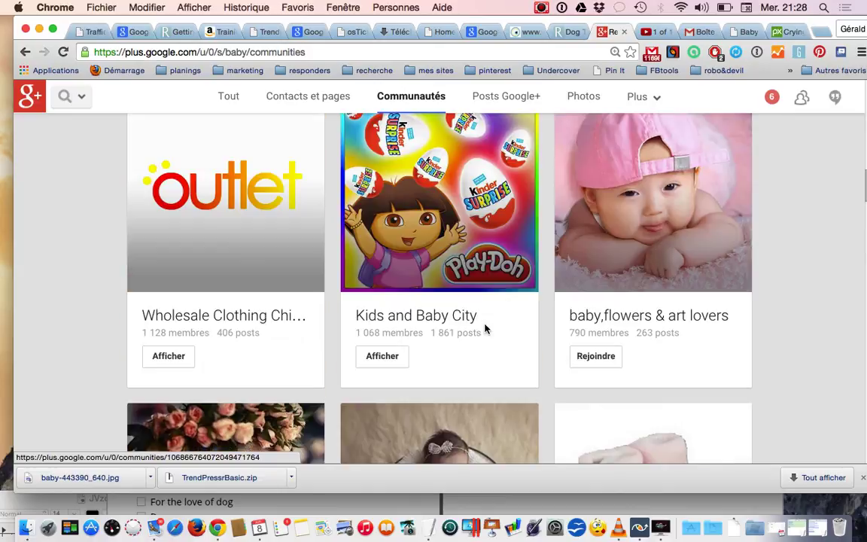
pyautogui.scroll(10, 486, 329)
pyautogui.scroll(-3, 485, 329)
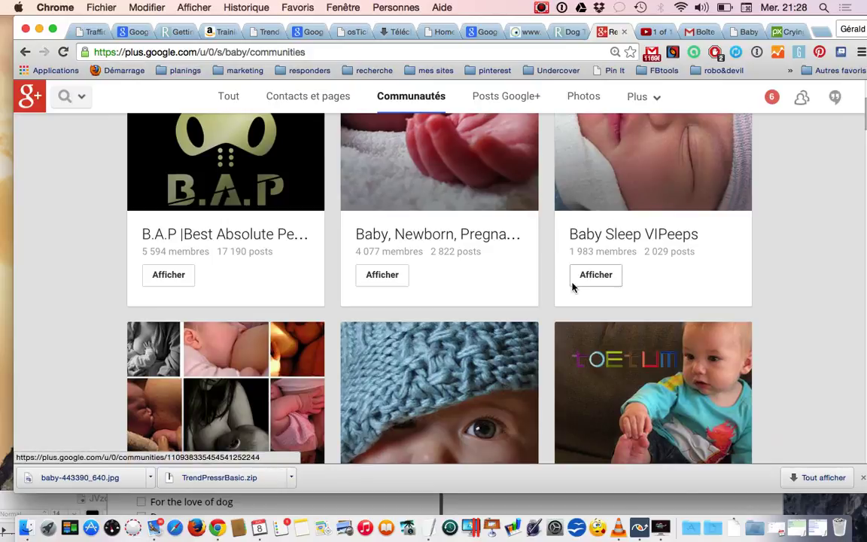
# Switch back to Traffic Fusion, reposition its window and look through the account's Google+ community list under Sleeper infiltration.
pyautogui.click(639, 531)
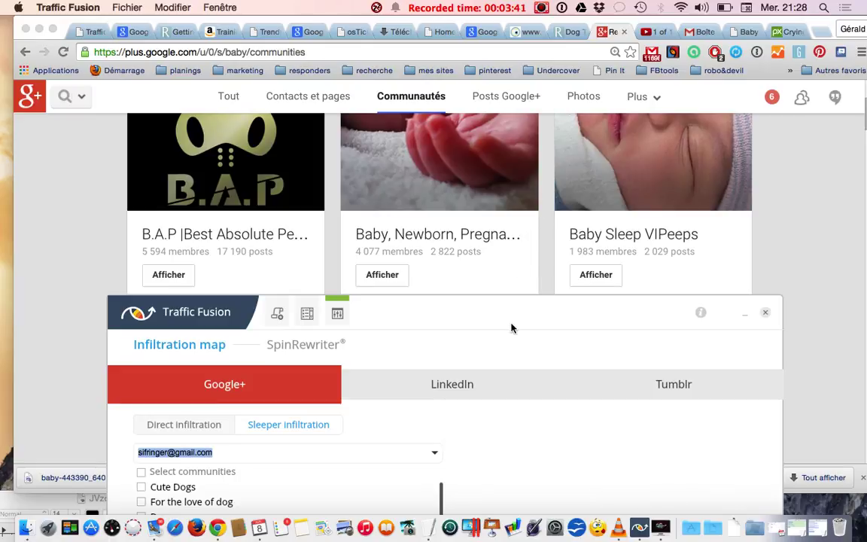
pyautogui.moveTo(513, 321); pyautogui.dragTo(518, 110)
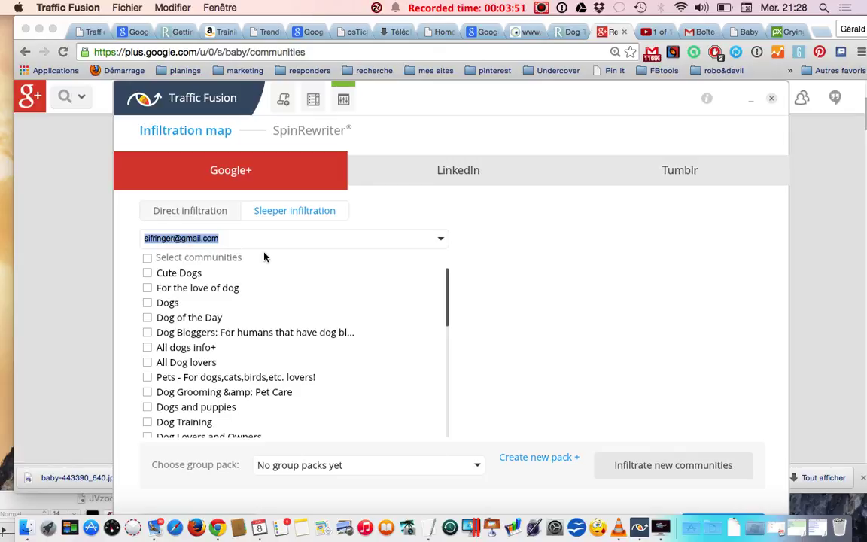
pyautogui.scroll(-10, 398, 307)
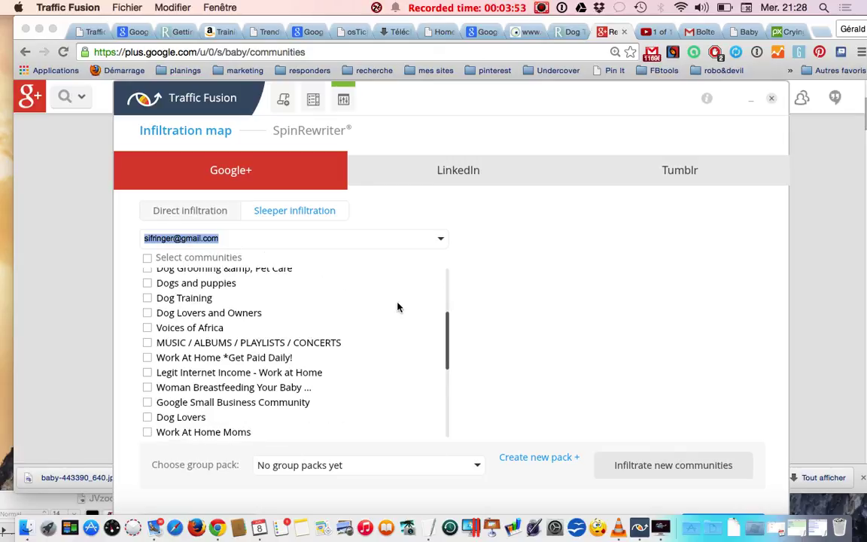
pyautogui.scroll(5, 398, 306)
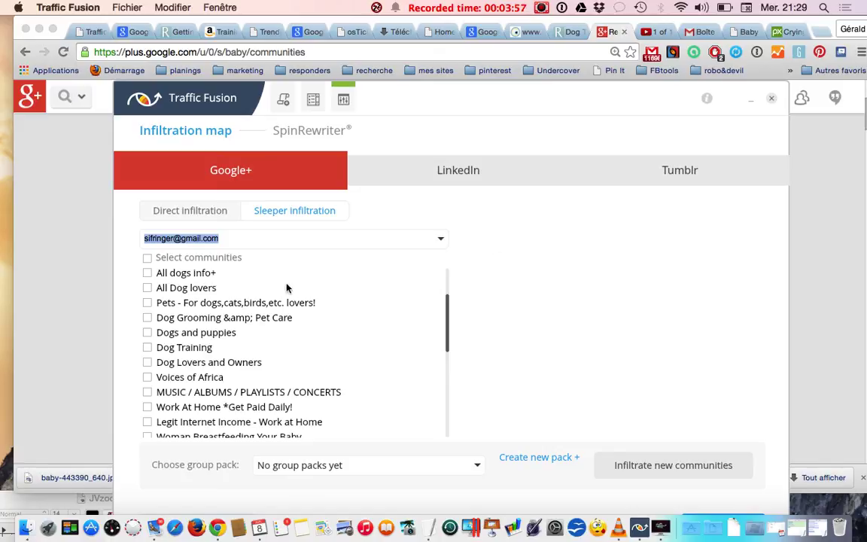
pyautogui.scroll(-2, 251, 279)
pyautogui.scroll(-2, 251, 280)
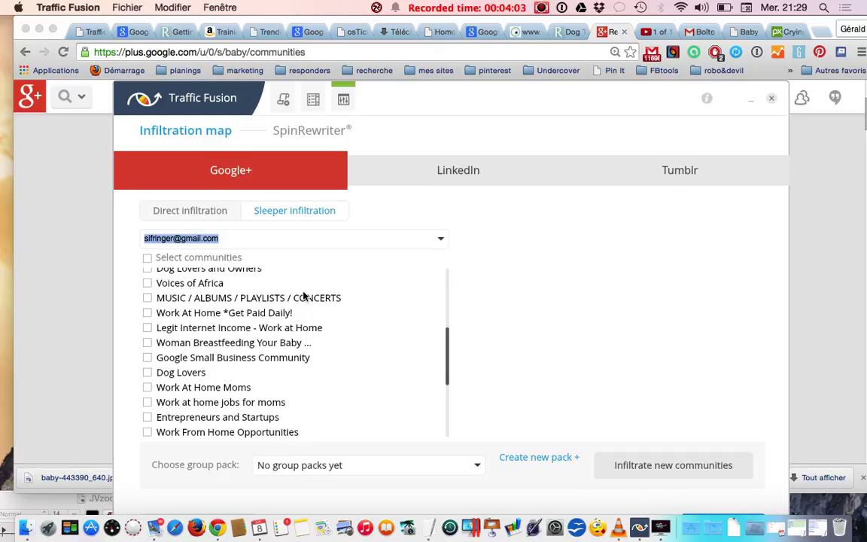
pyautogui.scroll(5, 303, 296)
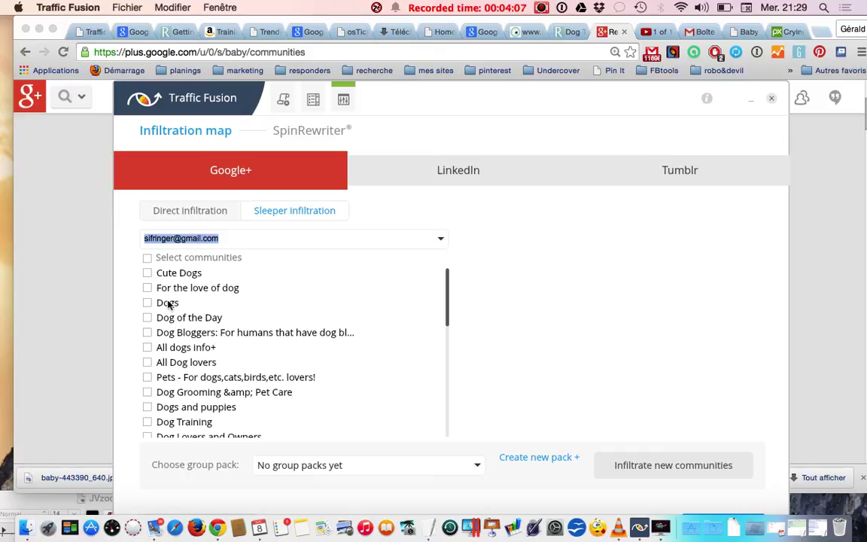
pyautogui.scroll(-6, 186, 292)
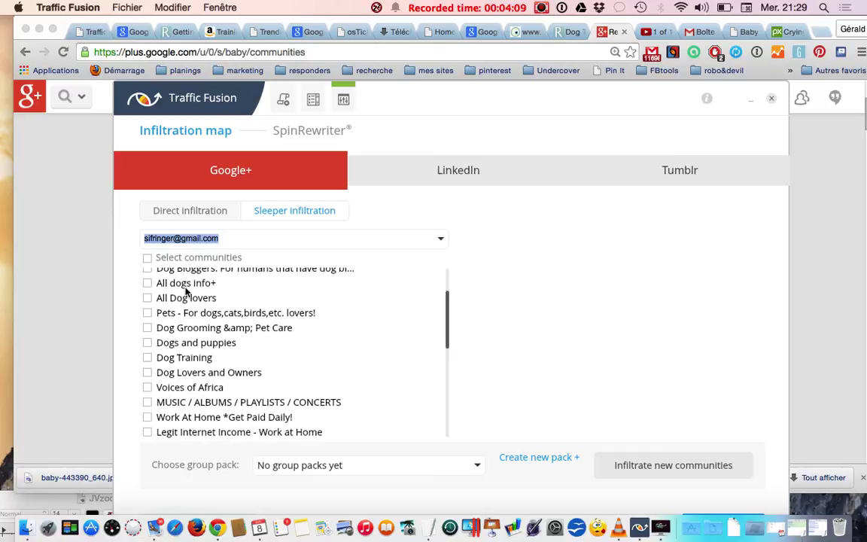
pyautogui.scroll(-6, 186, 292)
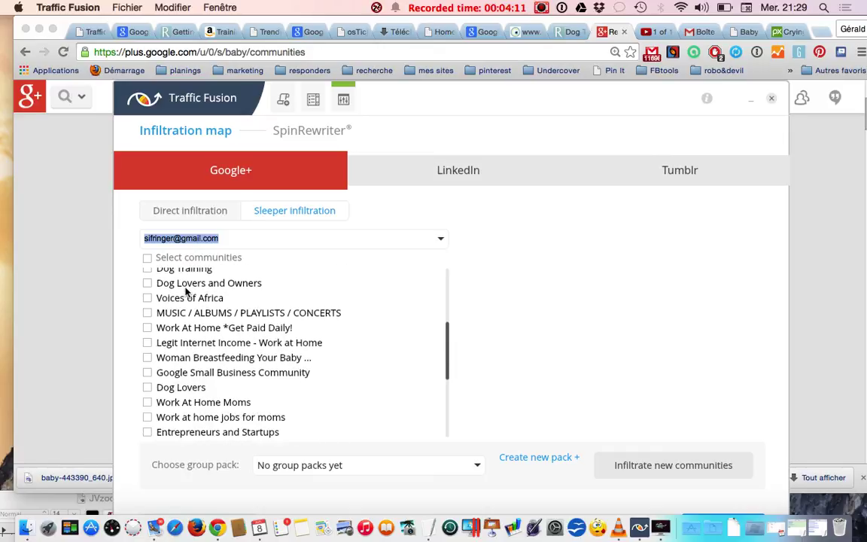
pyautogui.scroll(12, 186, 292)
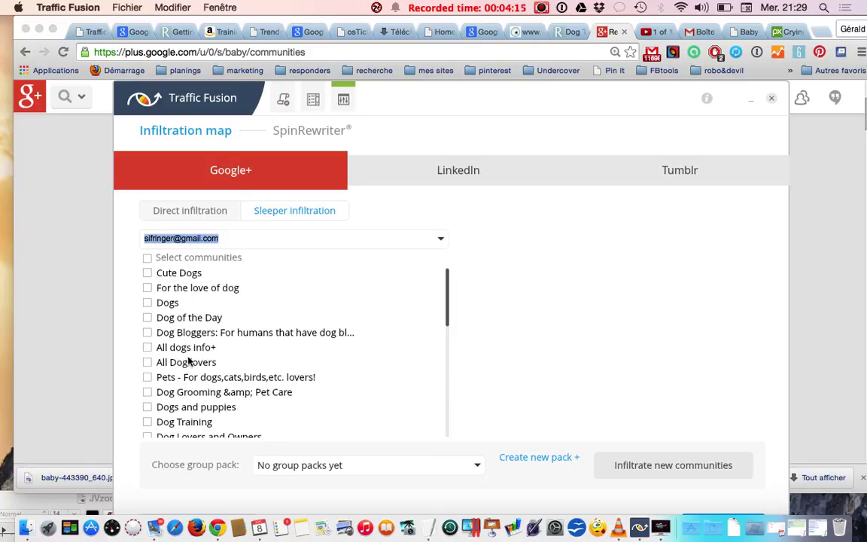
# Select the "Woman Breastfeeding Your Baby ..." and "Baby, Newborn, Pregnancy, Toddler, Childre..." communities for the sleeper infiltration.
pyautogui.scroll(-6, 194, 358)
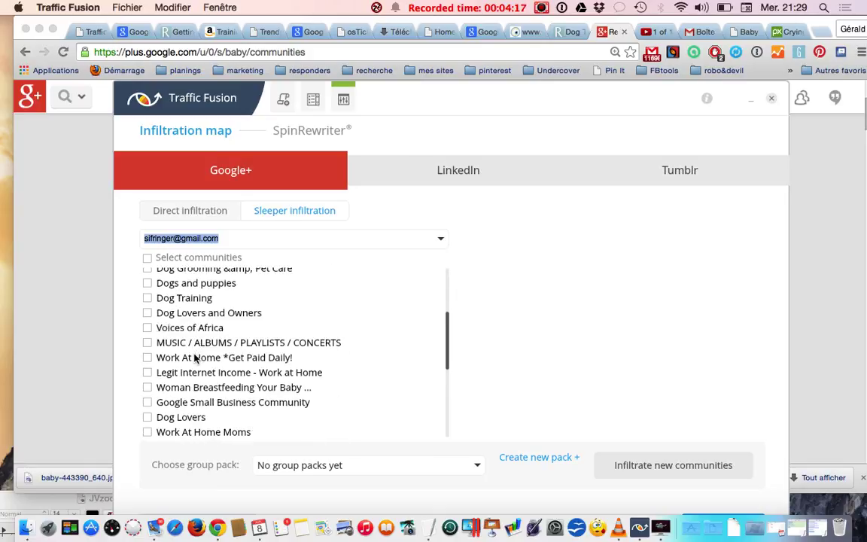
pyautogui.scroll(-4, 194, 358)
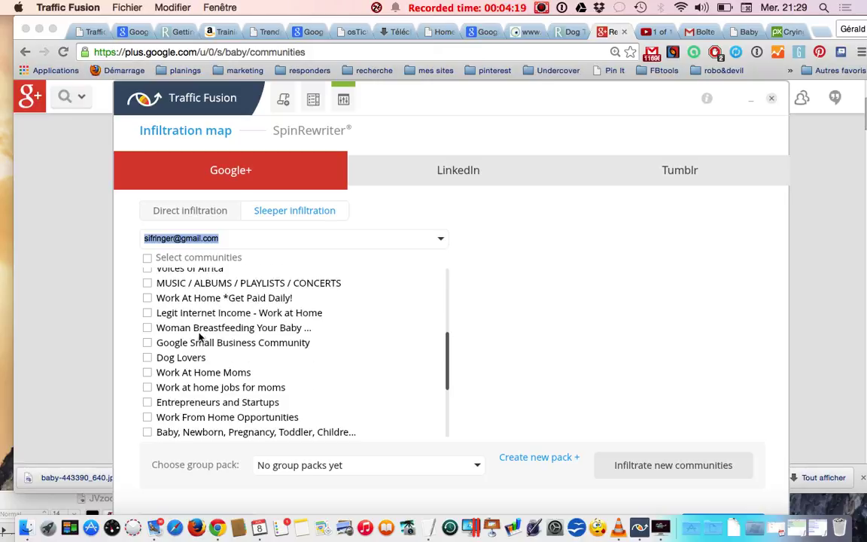
pyautogui.click(148, 328)
pyautogui.scroll(-2, 214, 314)
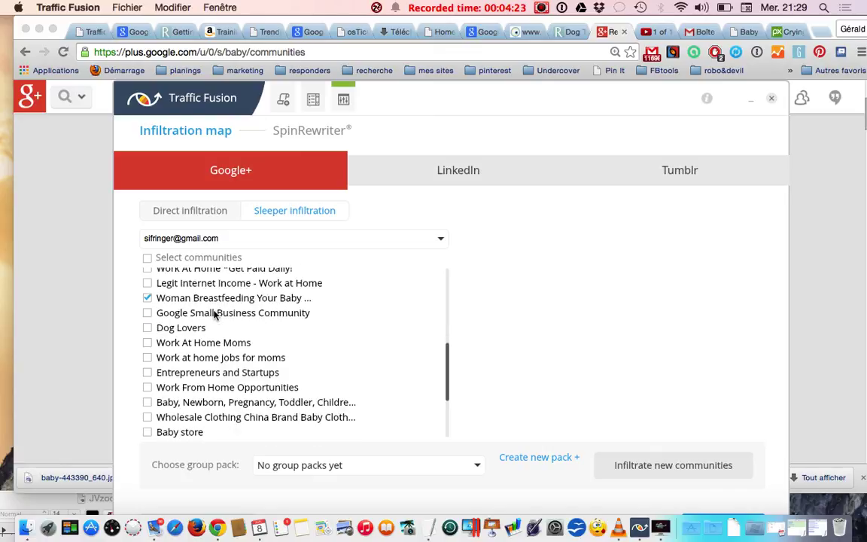
pyautogui.scroll(-3, 203, 328)
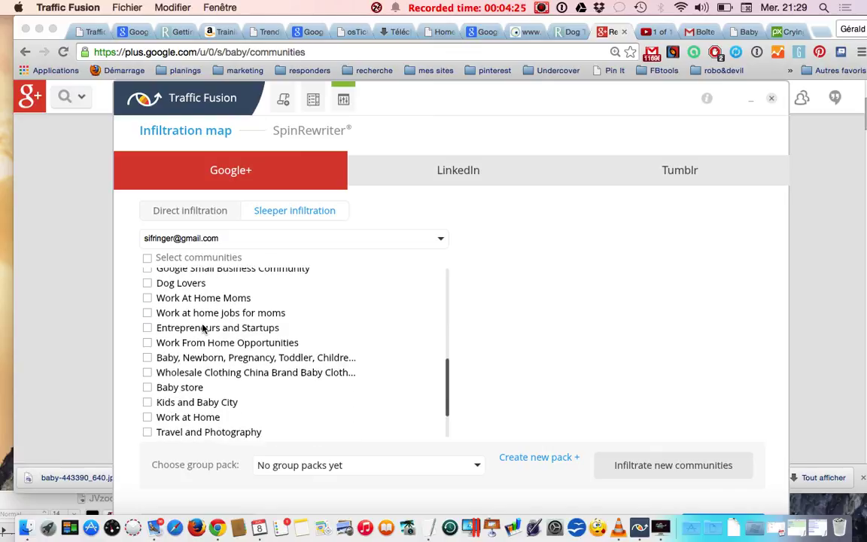
pyautogui.click(148, 358)
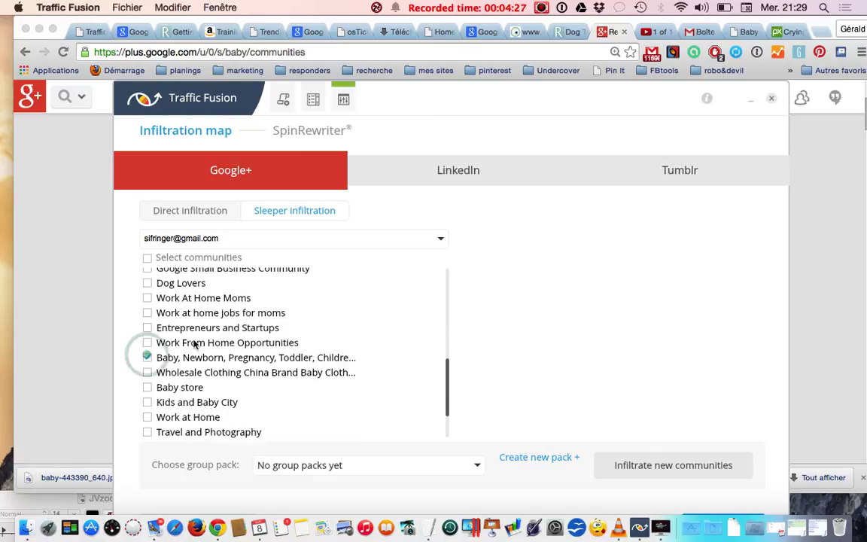
# Add Baby store, Kids and Baby City, Baby Sleep VIPeeps, and Baby and Kids Trends and Fashion to the selected communities, and review the whole list.
pyautogui.scroll(-2, 226, 343)
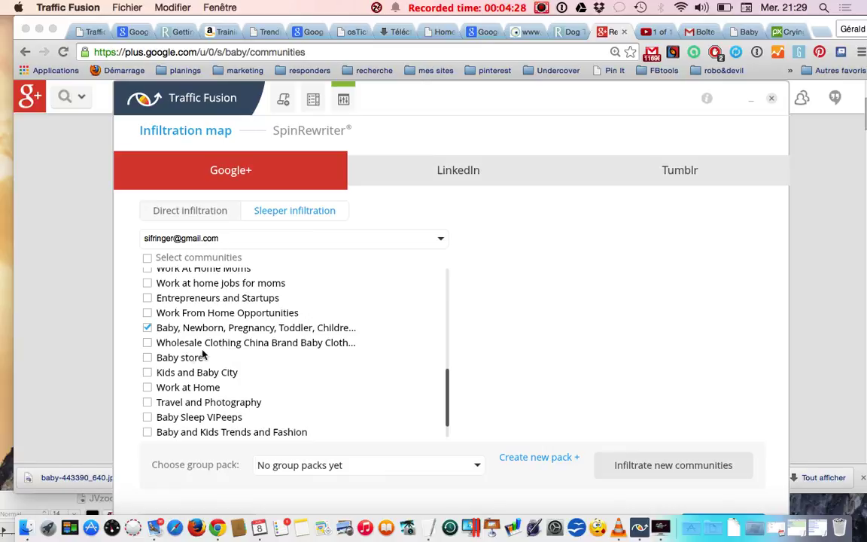
pyautogui.click(147, 360)
pyautogui.click(148, 374)
pyautogui.scroll(-2, 195, 356)
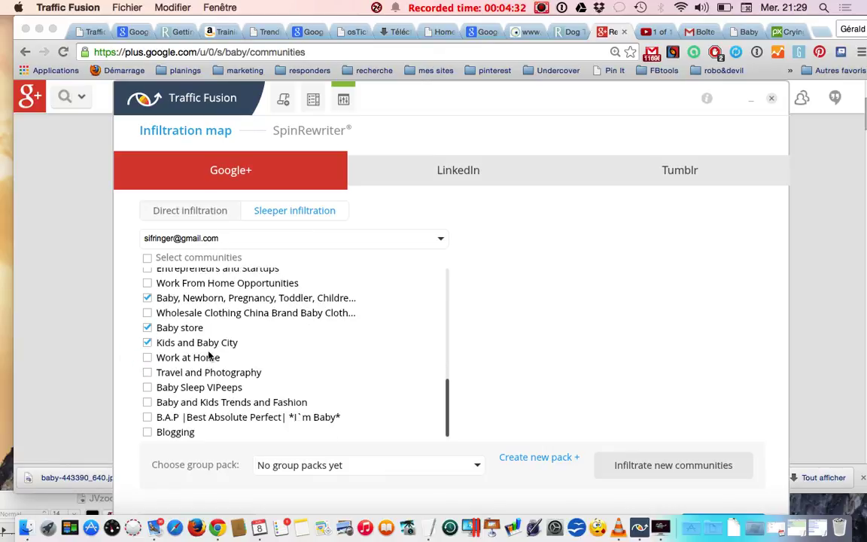
pyautogui.click(148, 388)
pyautogui.click(147, 402)
pyautogui.click(449, 396)
pyautogui.moveTo(449, 396); pyautogui.dragTo(461, 287)
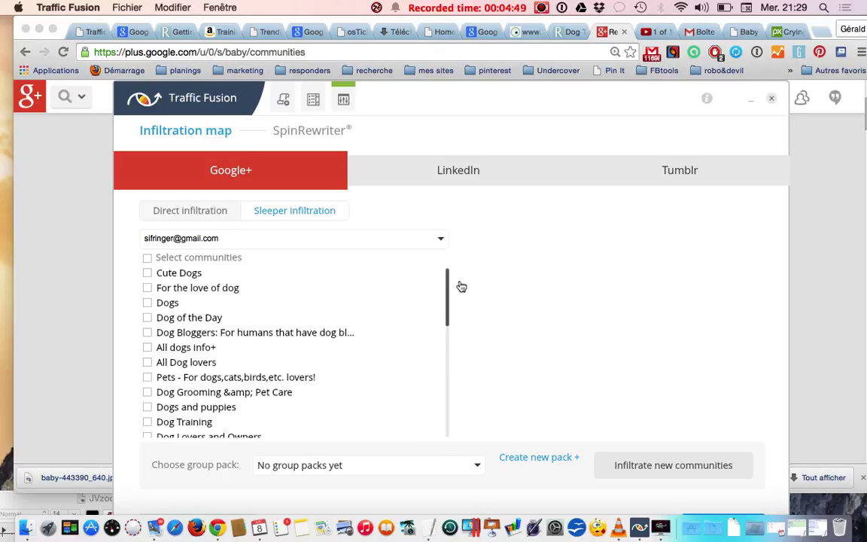
pyautogui.moveTo(462, 282); pyautogui.dragTo(466, 409)
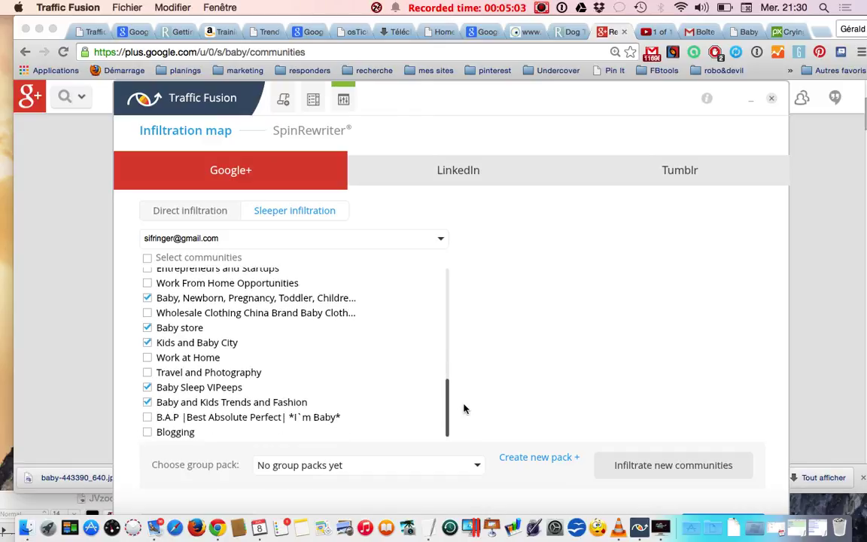
# Add the "B.A.P |Best Absolute Perfect| *I`m Baby*" community and create a group pack named "baby care" from the selected communities.
pyautogui.click(147, 419)
pyautogui.moveTo(447, 399); pyautogui.dragTo(450, 376)
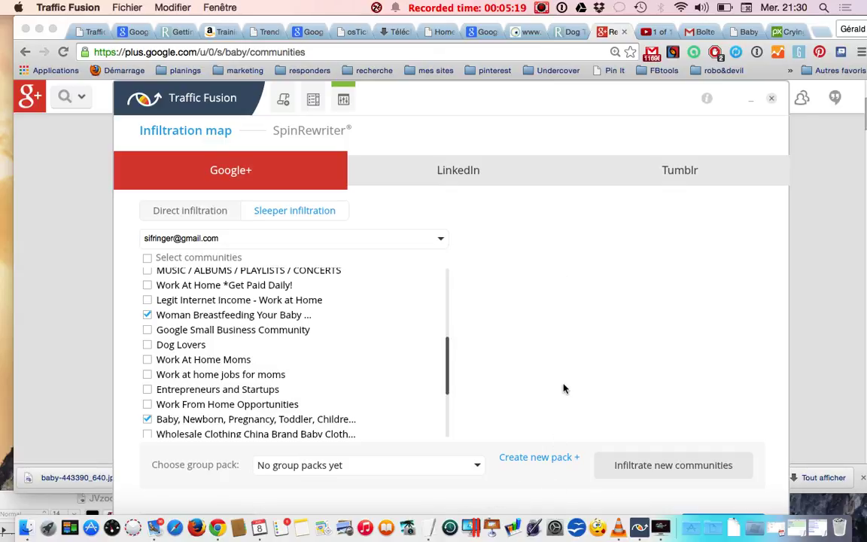
pyautogui.click(547, 461)
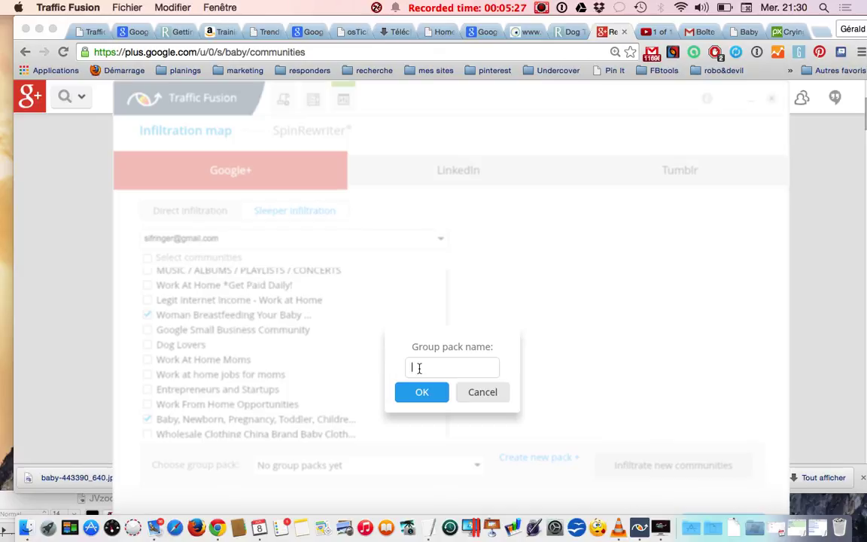
pyautogui.write('baby care')
pyautogui.click(424, 393)
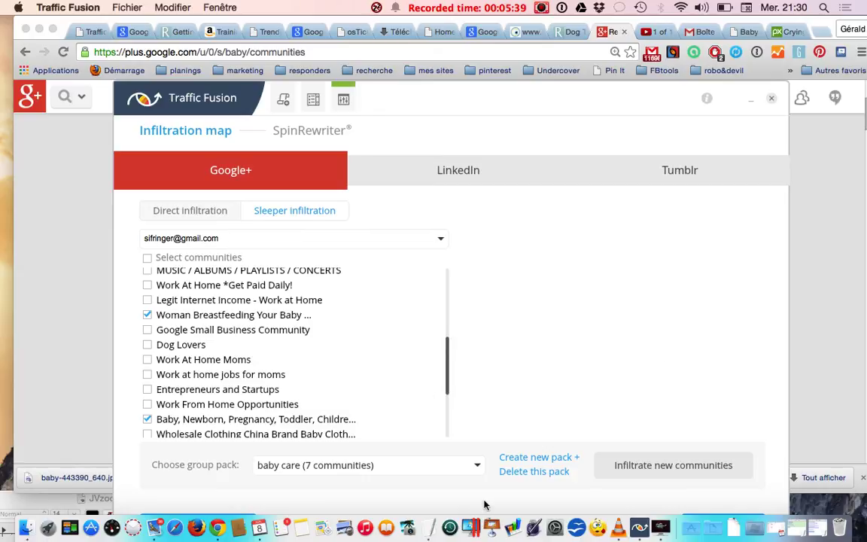
# Review the available group packs and choose "baby care" for the sleeper infiltration.
pyautogui.click(478, 466)
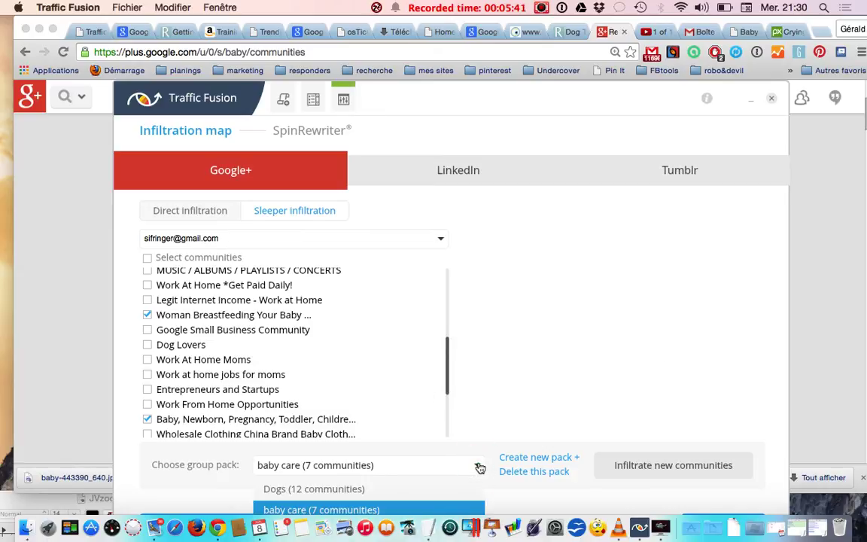
pyautogui.click(436, 510)
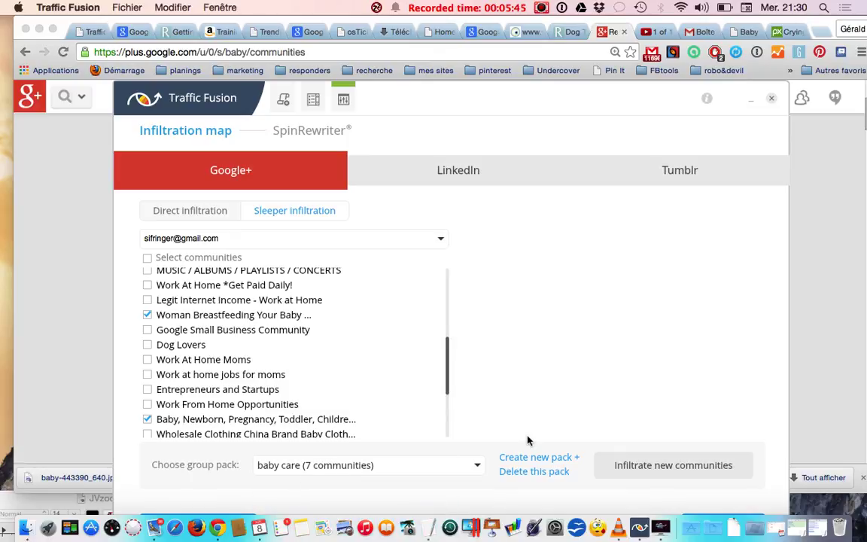
pyautogui.click(663, 467)
pyautogui.click(479, 467)
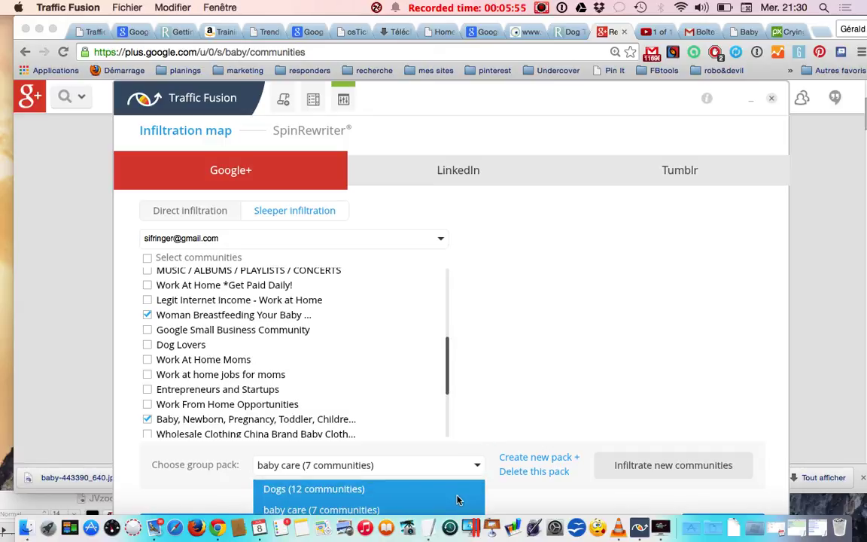
pyautogui.click(447, 511)
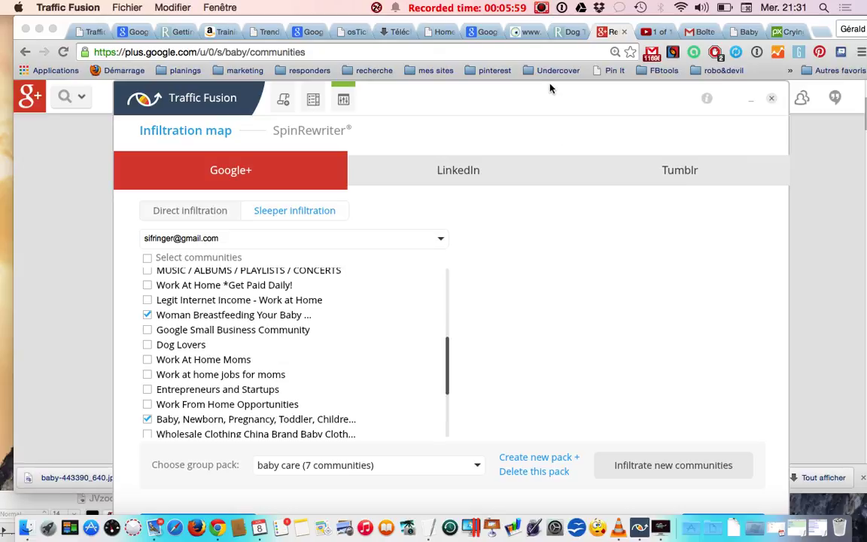
# Reposition the window, proceed from the infiltration map to SpinRewriter and finish the setup.
pyautogui.moveTo(542, 108); pyautogui.dragTo(542, 35)
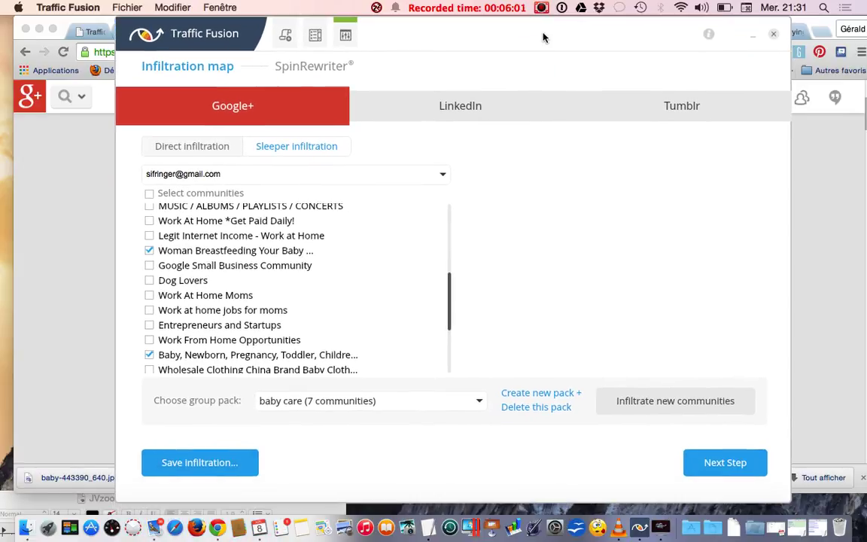
pyautogui.click(723, 462)
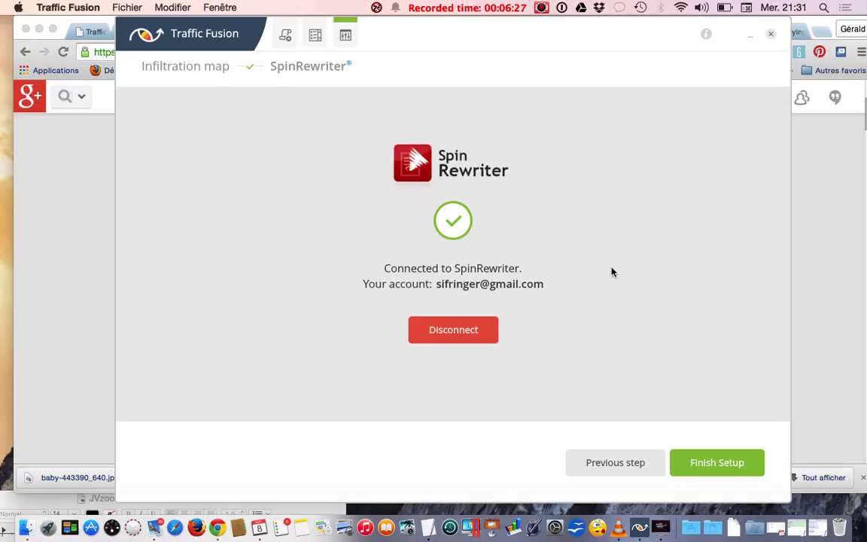
pyautogui.click(721, 465)
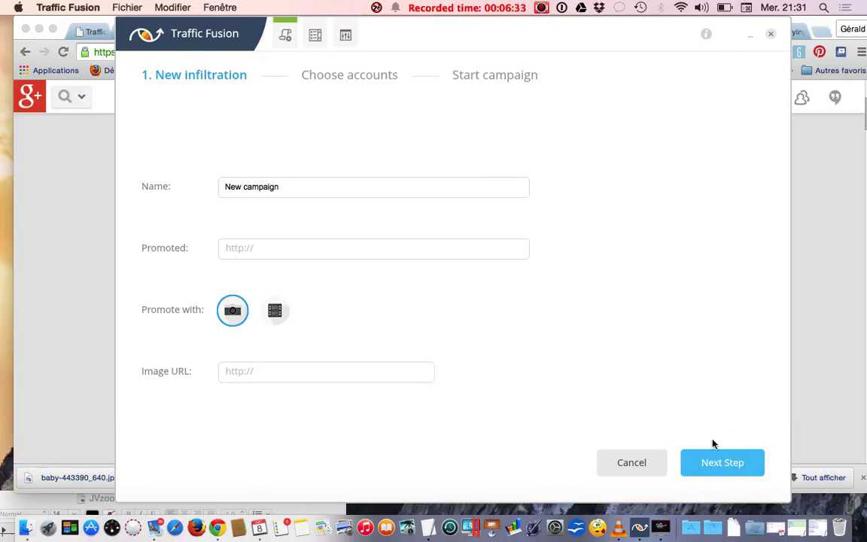
# Name the new infiltration campaign "Babby care campaign 1".
pyautogui.click(287, 189)
pyautogui.moveTo(284, 188); pyautogui.dragTo(226, 189)
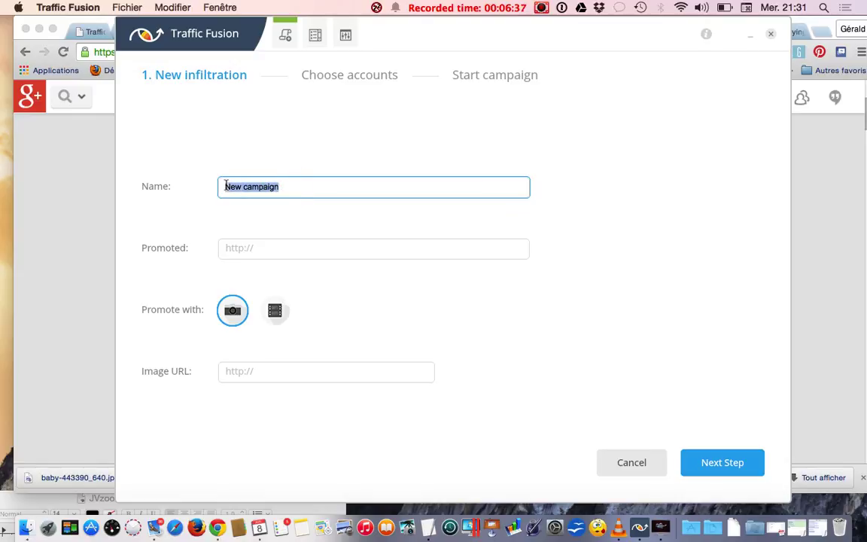
pyautogui.write('Bab')
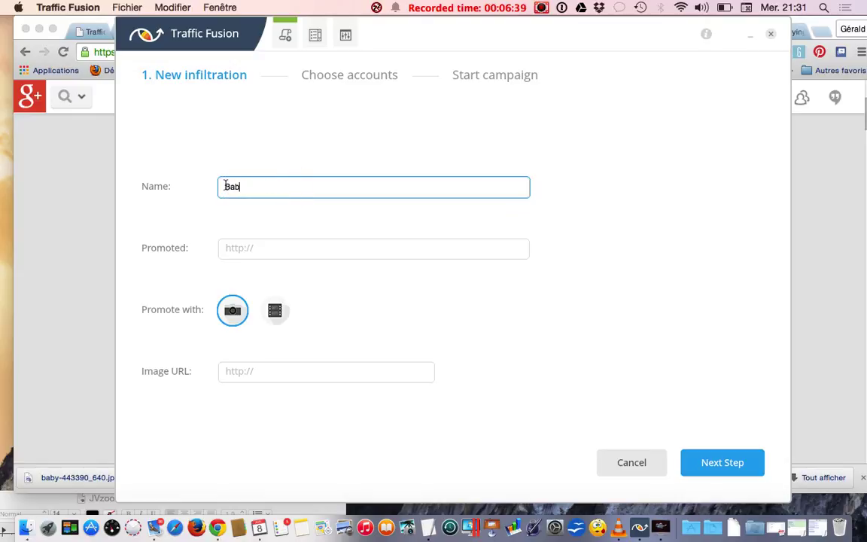
pyautogui.write('by')
pyautogui.write('re campaign 1')
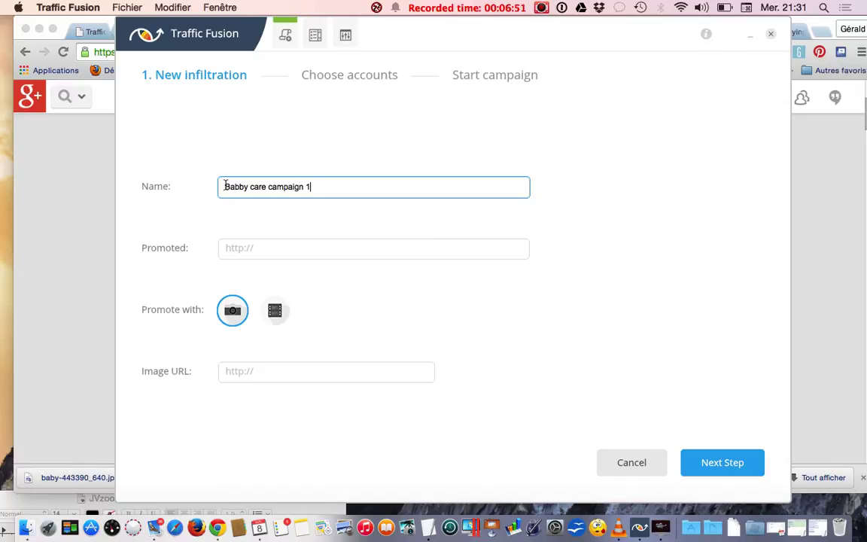
pyautogui.click(272, 251)
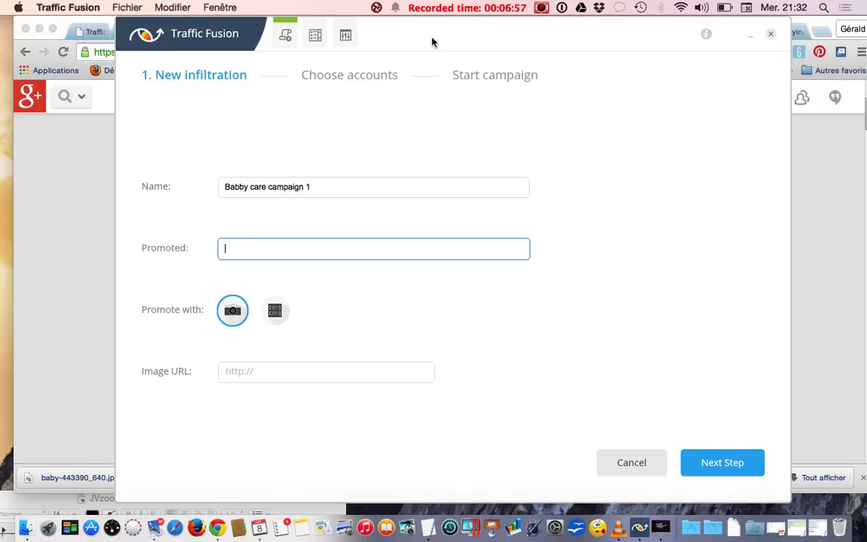
pyautogui.moveTo(431, 43); pyautogui.dragTo(396, 95)
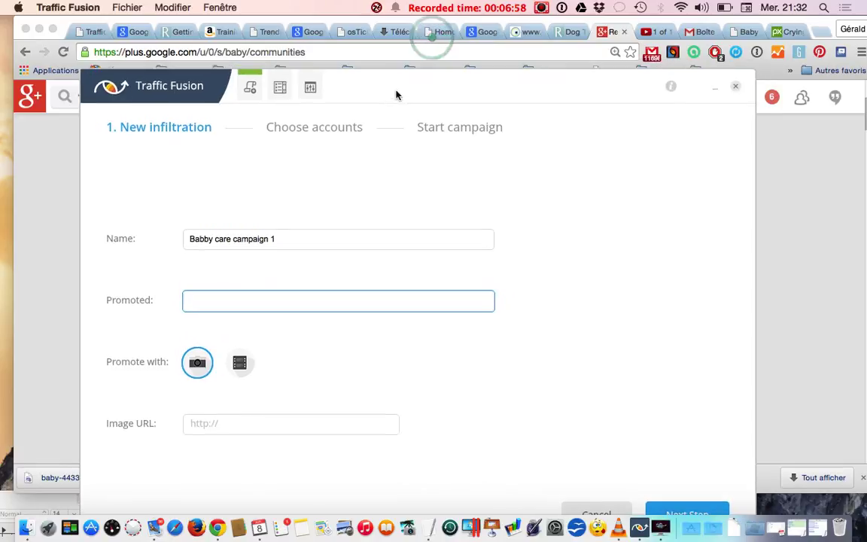
pyautogui.click(743, 32)
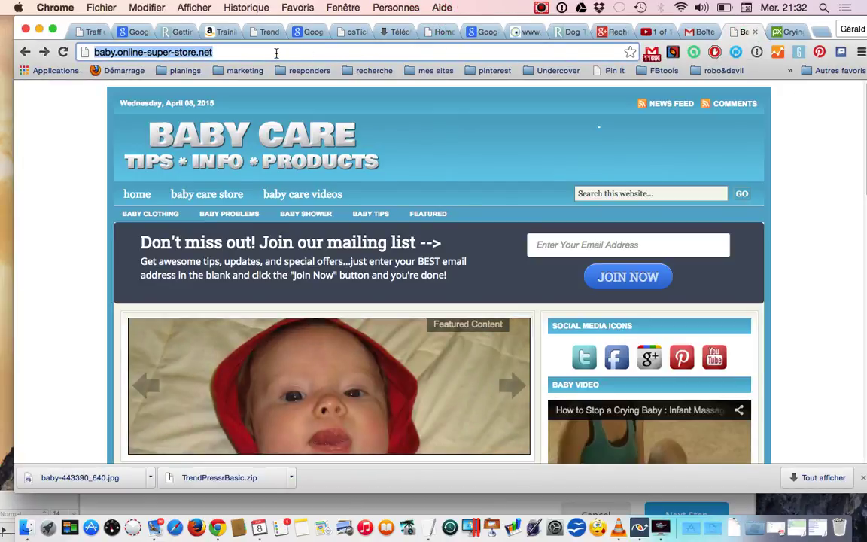
pyautogui.click(276, 52)
pyautogui.press('super+c')
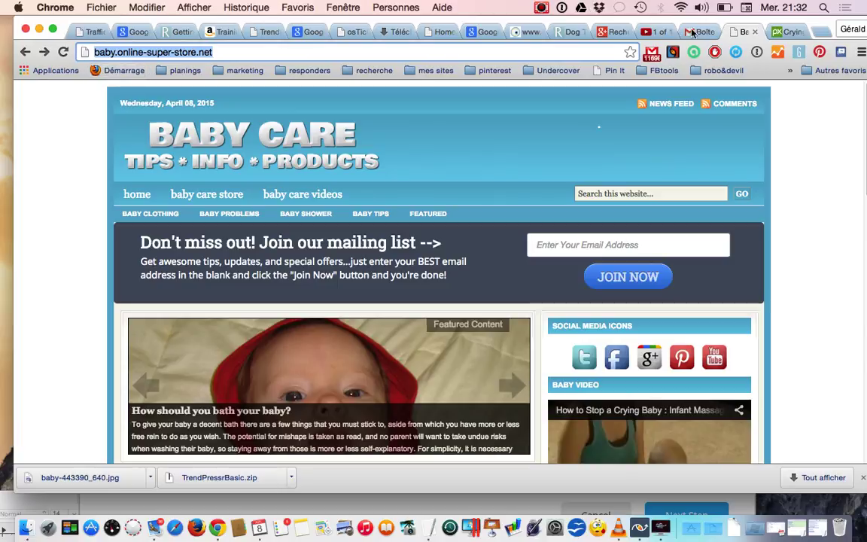
pyautogui.moveTo(722, 454)
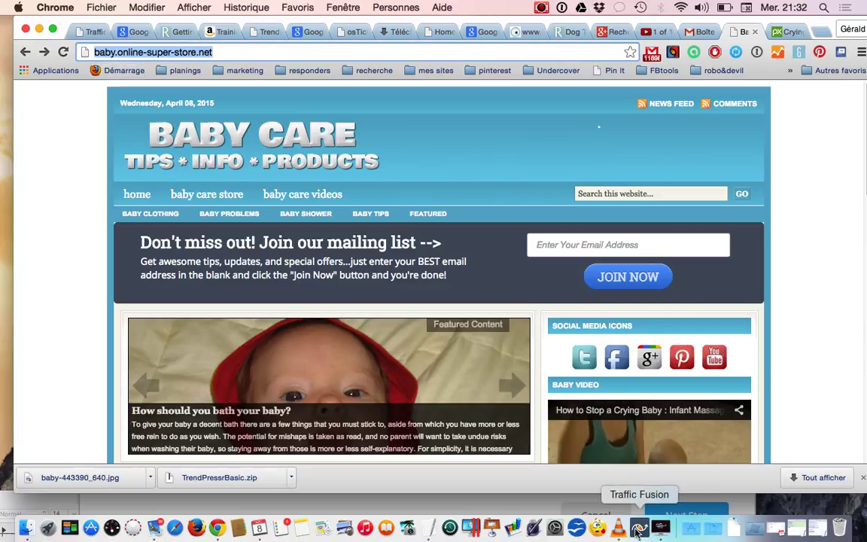
pyautogui.click(639, 527)
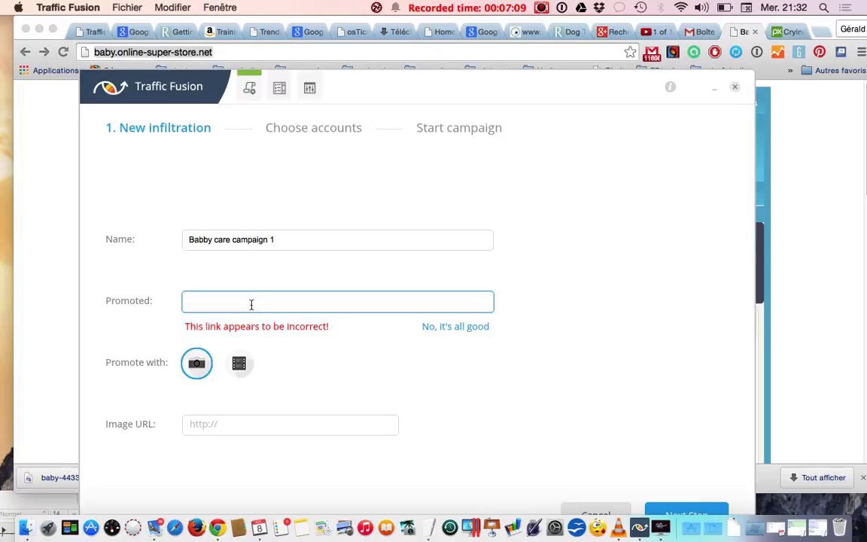
pyautogui.press('super+v')
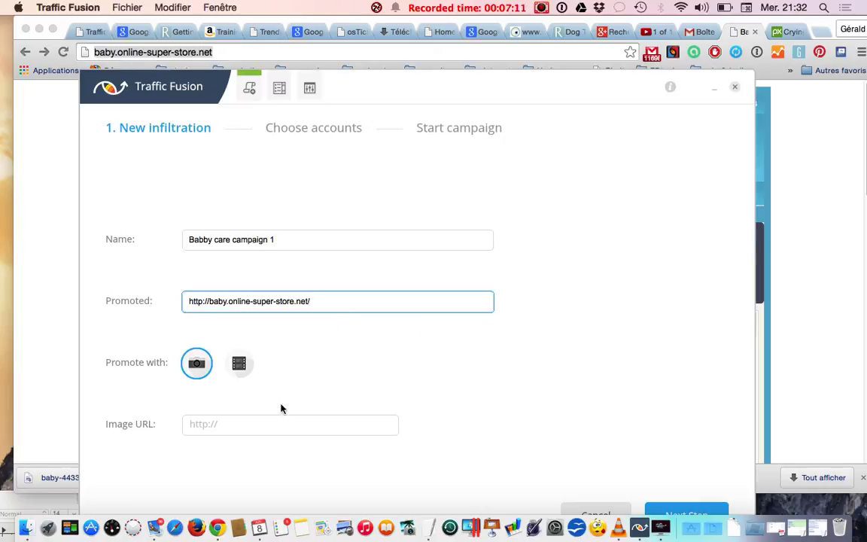
# Copy the pixabay link to baby-443390_640.jpg from the TextEdit note and enter it as the campaign's image URL in Traffic Fusion.
pyautogui.click(252, 424)
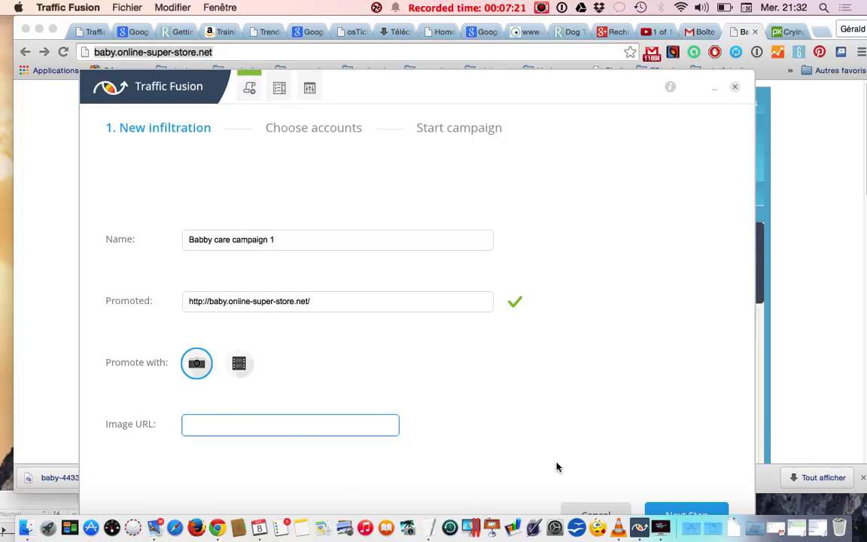
pyautogui.click(733, 527)
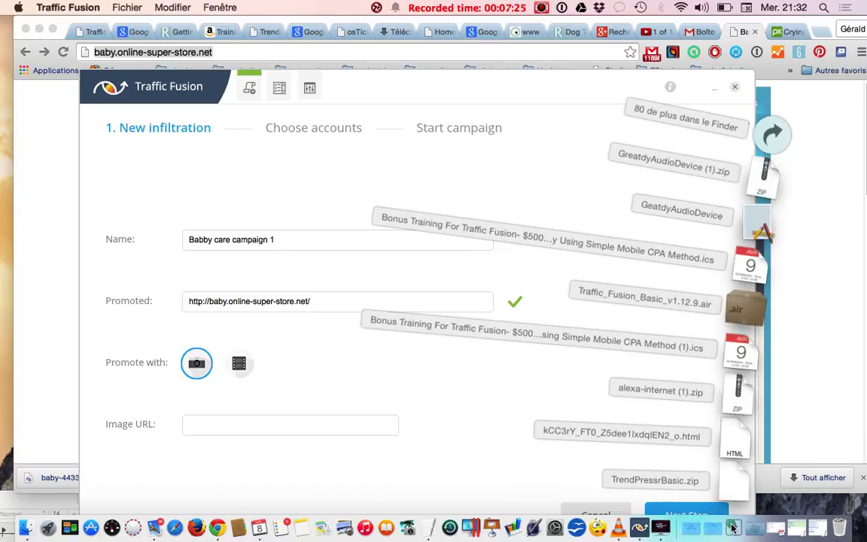
pyautogui.click(733, 527)
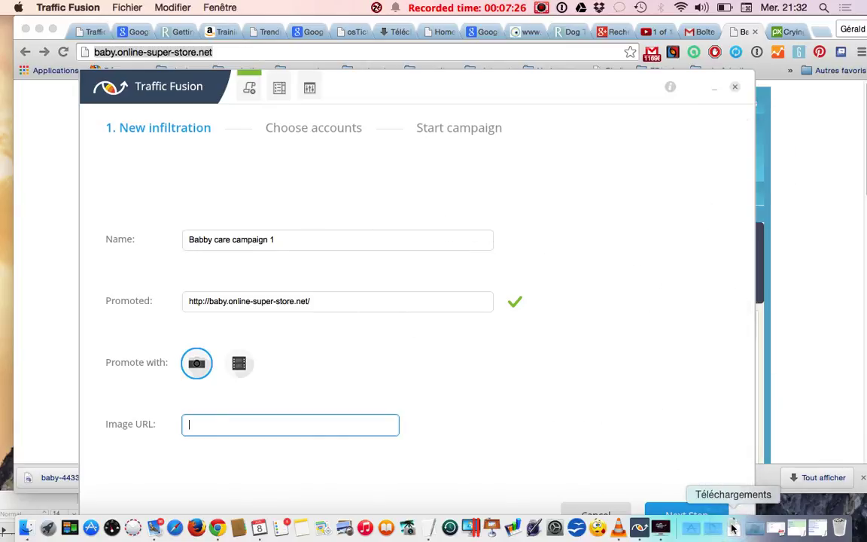
pyautogui.click(427, 527)
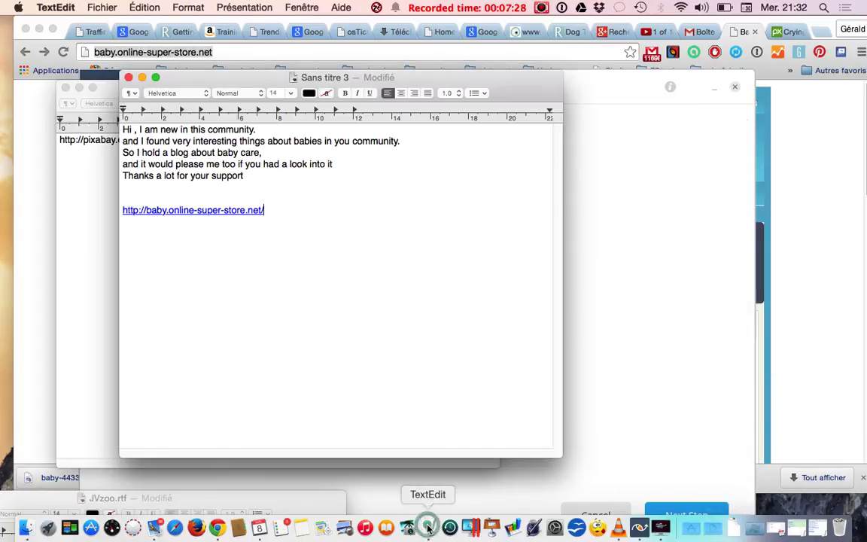
pyautogui.click(64, 190)
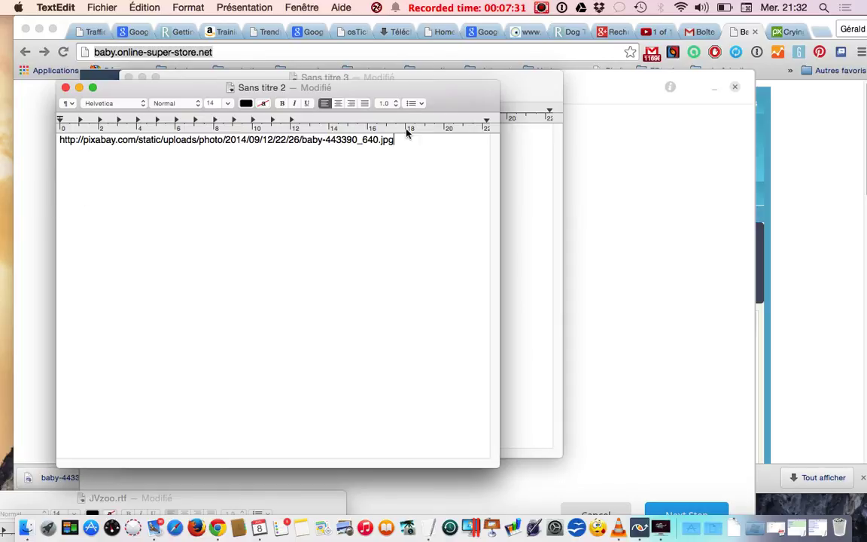
pyautogui.moveTo(402, 141); pyautogui.dragTo(50, 142)
pyautogui.press('super+c')
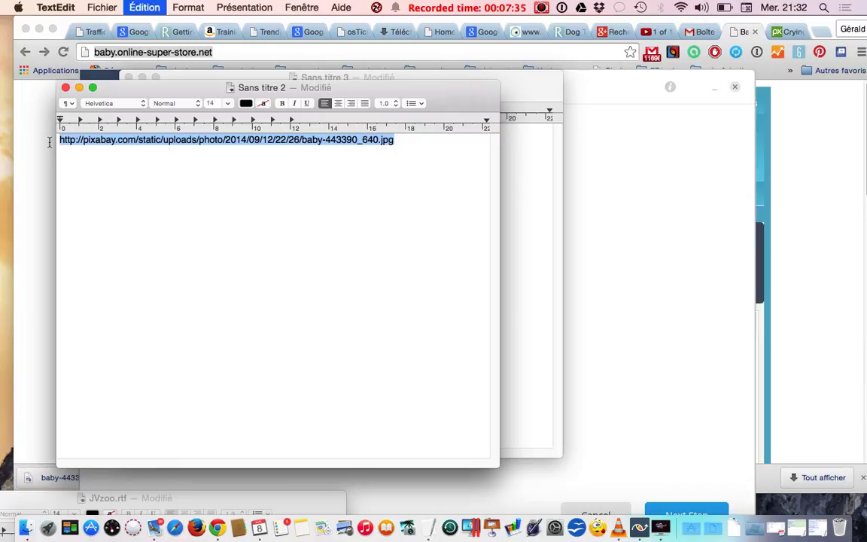
pyautogui.click(566, 167)
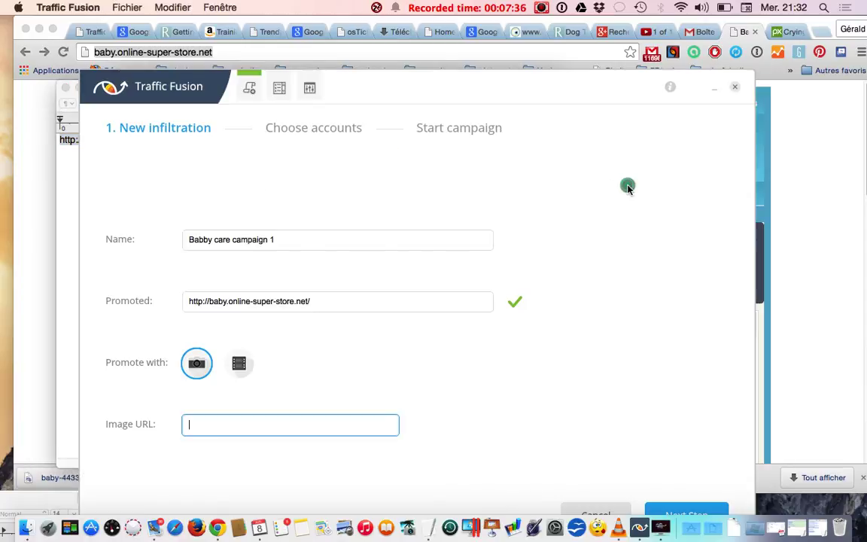
pyautogui.click(247, 424)
pyautogui.press('super+v')
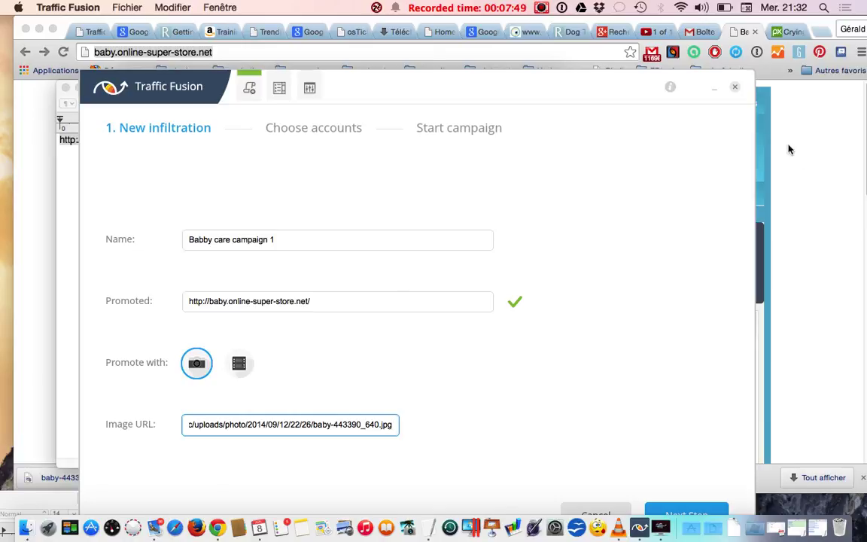
# Reposition the window and proceed from the new infiltration details to choosing accounts.
pyautogui.moveTo(580, 93); pyautogui.dragTo(579, 39)
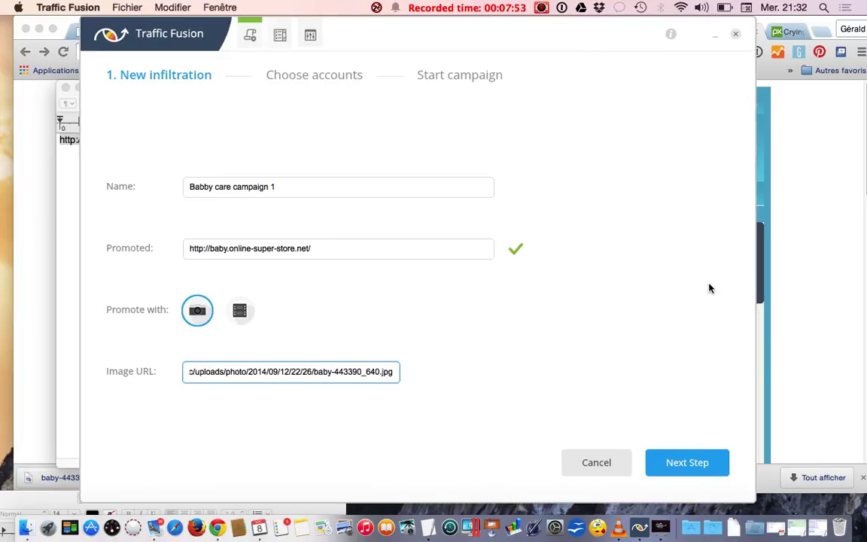
pyautogui.click(692, 463)
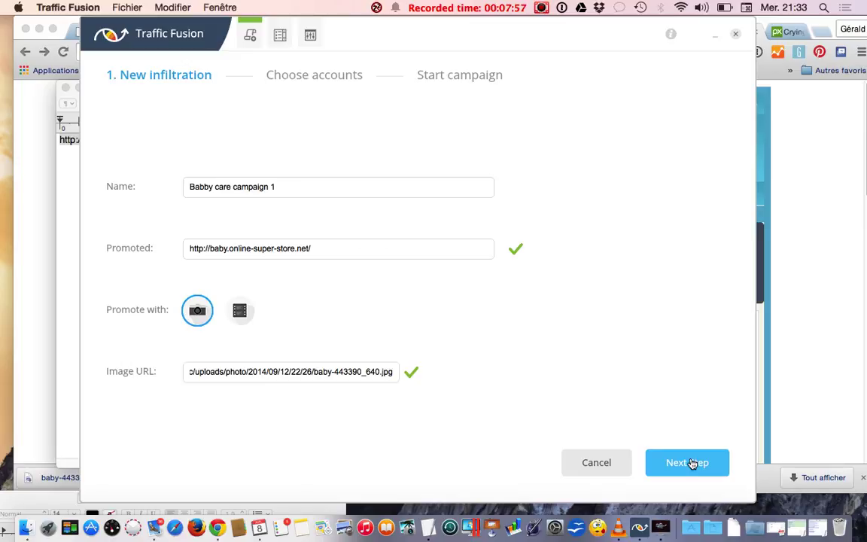
pyautogui.click(691, 463)
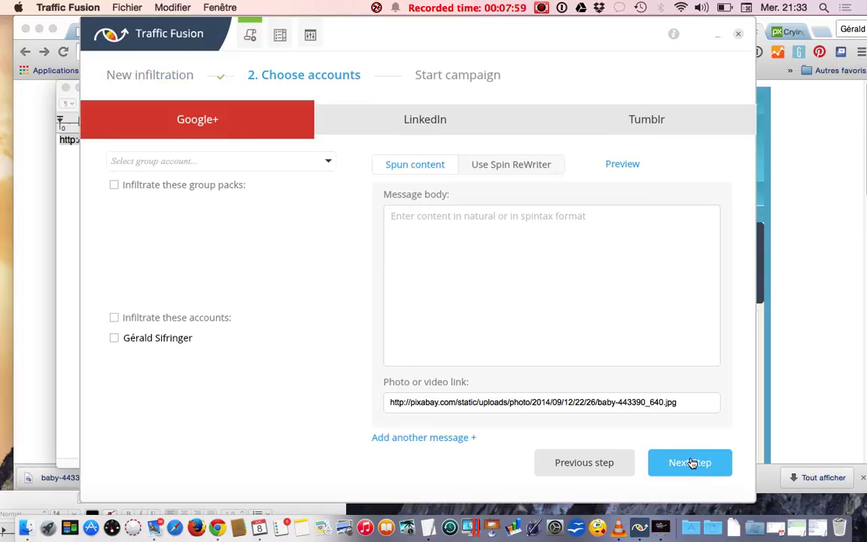
# Choose the Google+ group account and enable group pack infiltration for only the "baby care" pack, leaving out Dogs.
pyautogui.click(328, 161)
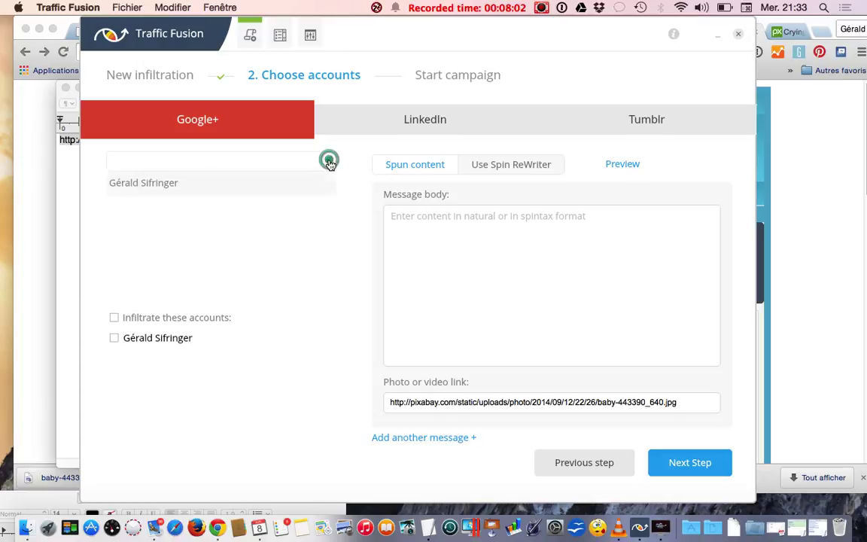
pyautogui.click(266, 184)
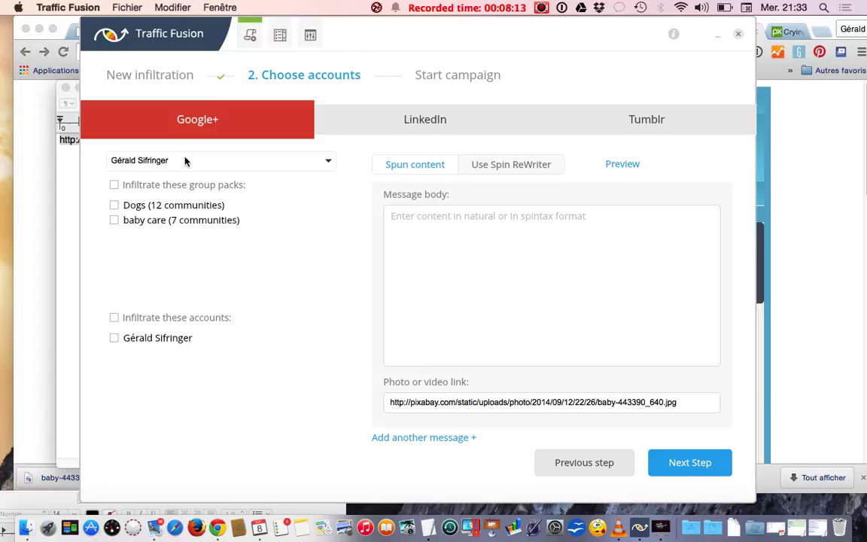
pyautogui.click(114, 220)
pyautogui.click(114, 184)
pyautogui.click(114, 204)
# Copy the five-line community introduction, without its link, from the TextEdit note Sans titre 3 into the Google+ message body in Traffic Fusion.
pyautogui.click(396, 218)
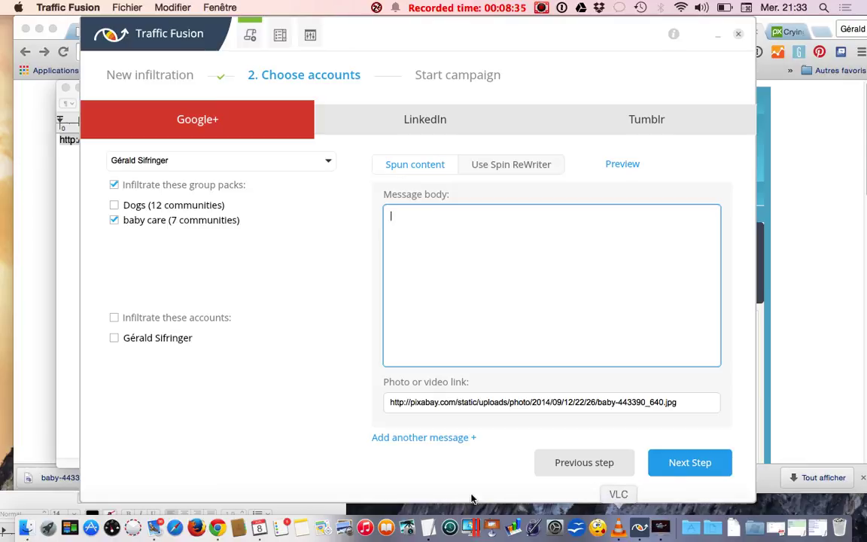
pyautogui.click(432, 531)
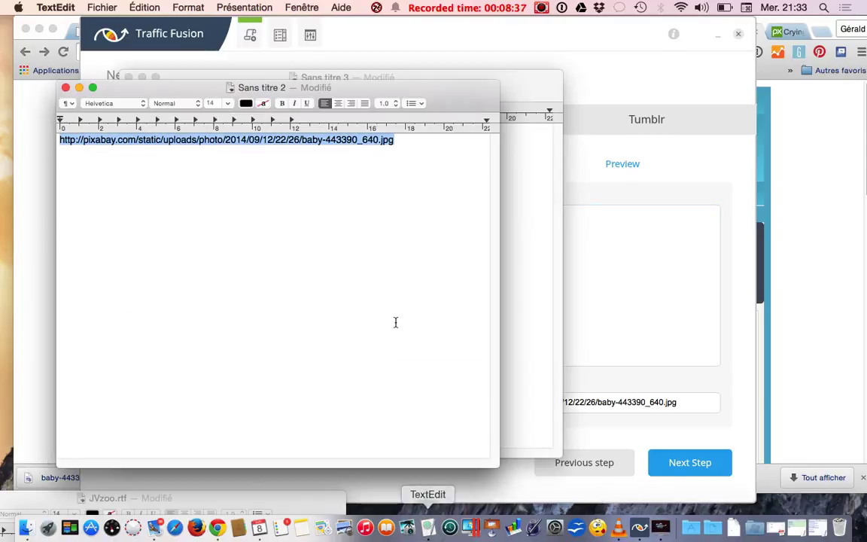
pyautogui.click(527, 79)
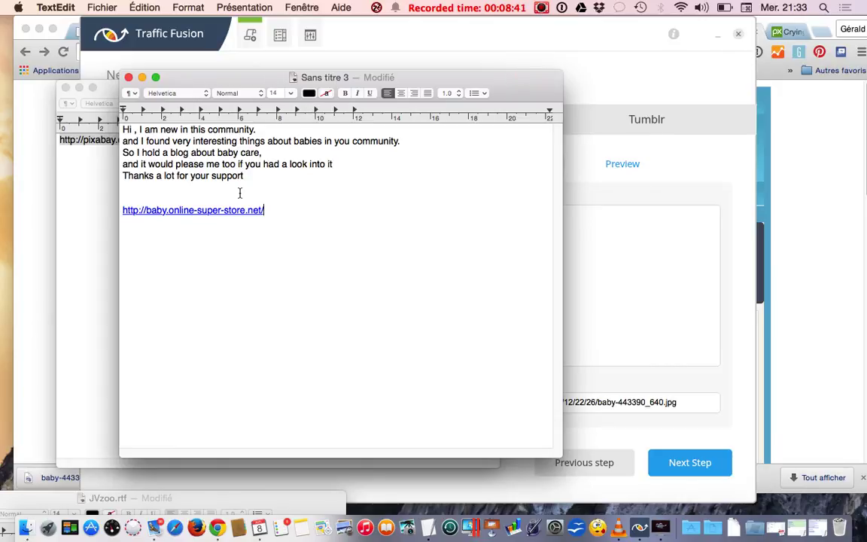
pyautogui.moveTo(249, 176); pyautogui.dragTo(119, 131)
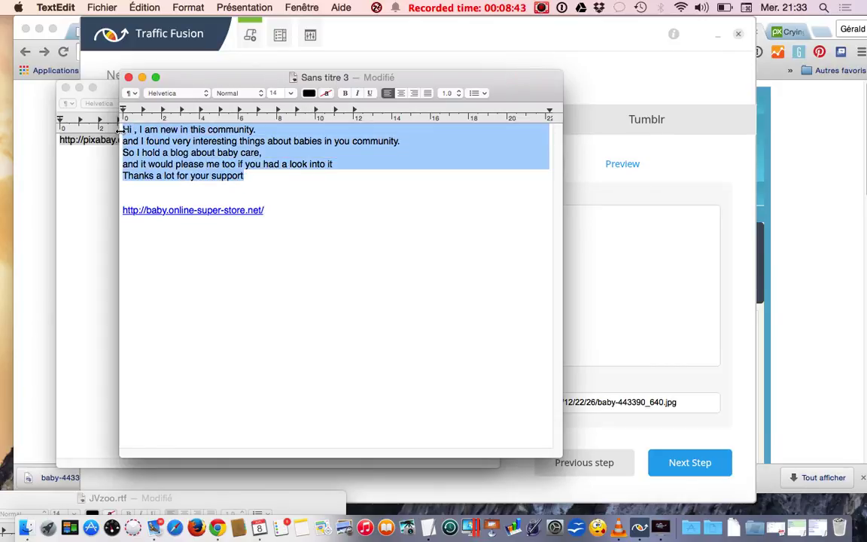
pyautogui.press('super+c')
pyautogui.click(581, 228)
pyautogui.press('super+v')
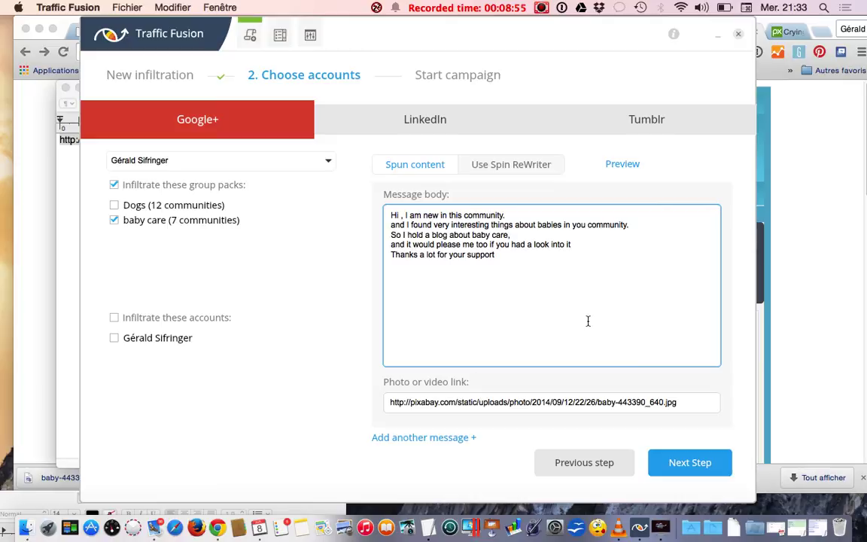
# Preview the Google+ post from the account selection stage, checking its message, link and baby photo, and close the preview.
pyautogui.click(681, 463)
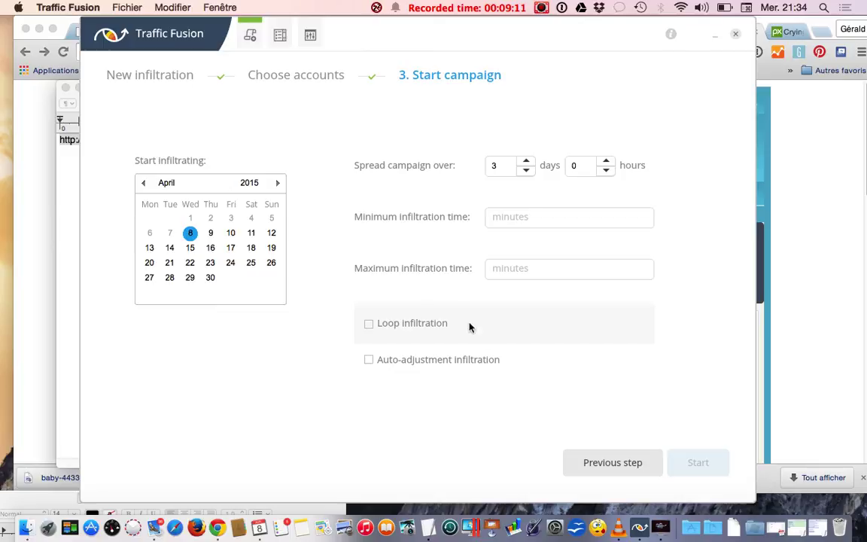
pyautogui.click(630, 464)
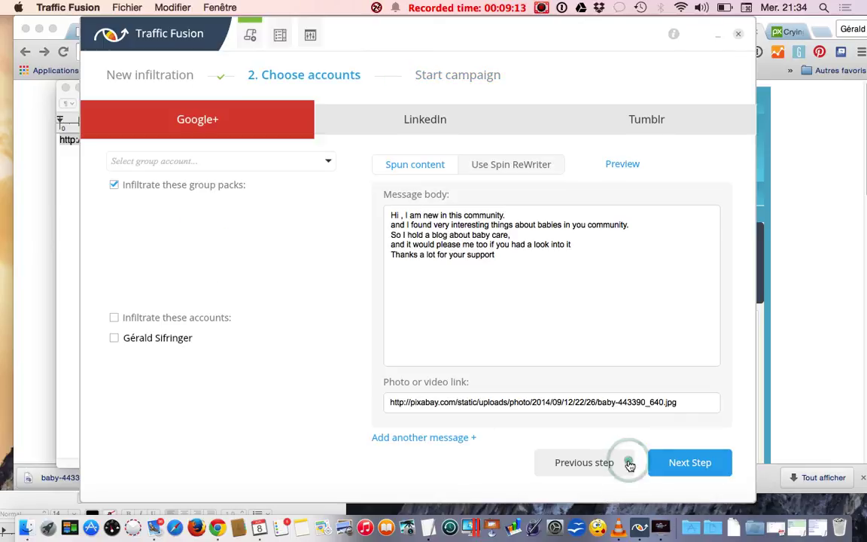
pyautogui.click(618, 164)
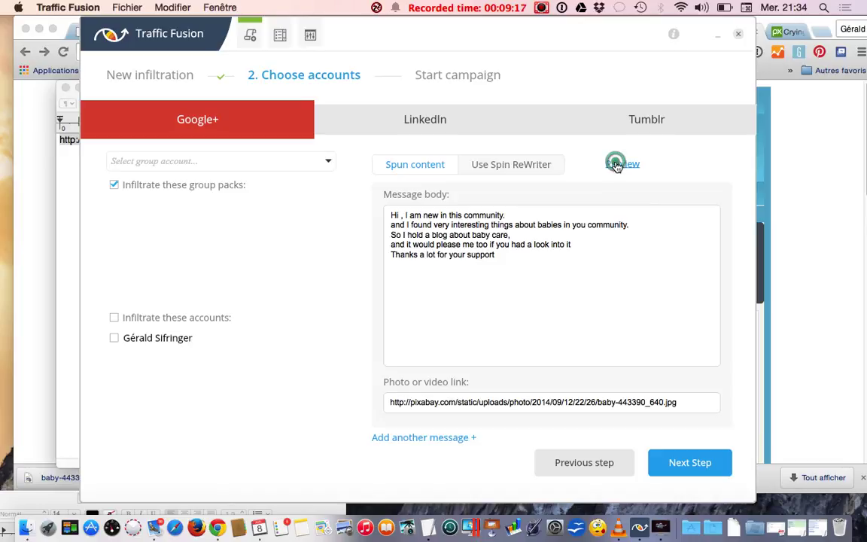
pyautogui.scroll(-1, 547, 260)
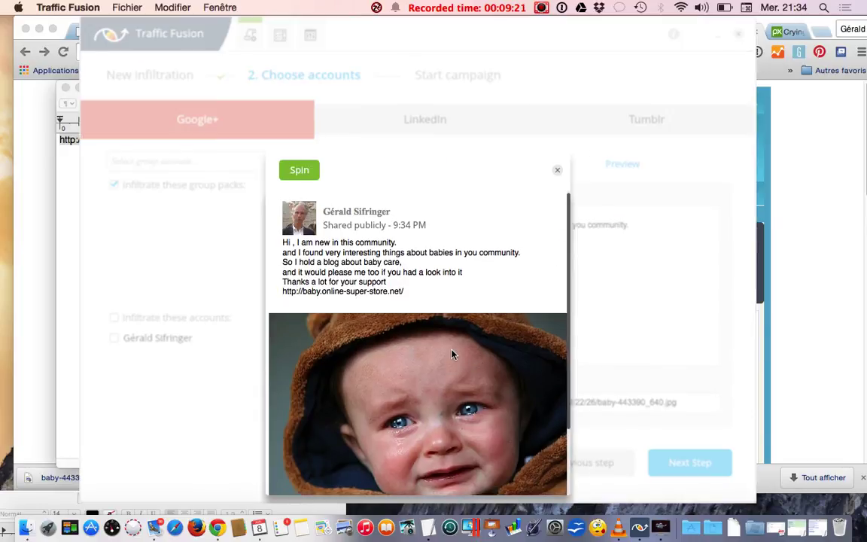
pyautogui.scroll(-1, 452, 353)
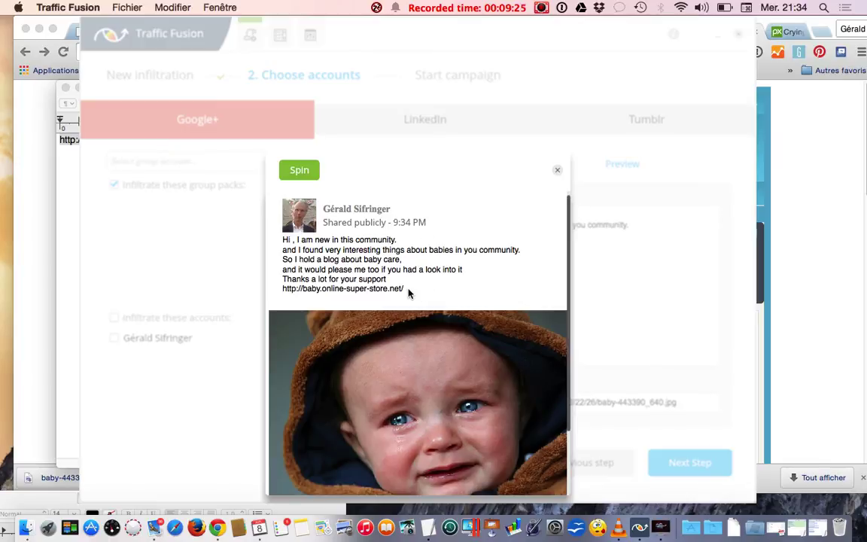
pyautogui.scroll(-1, 409, 292)
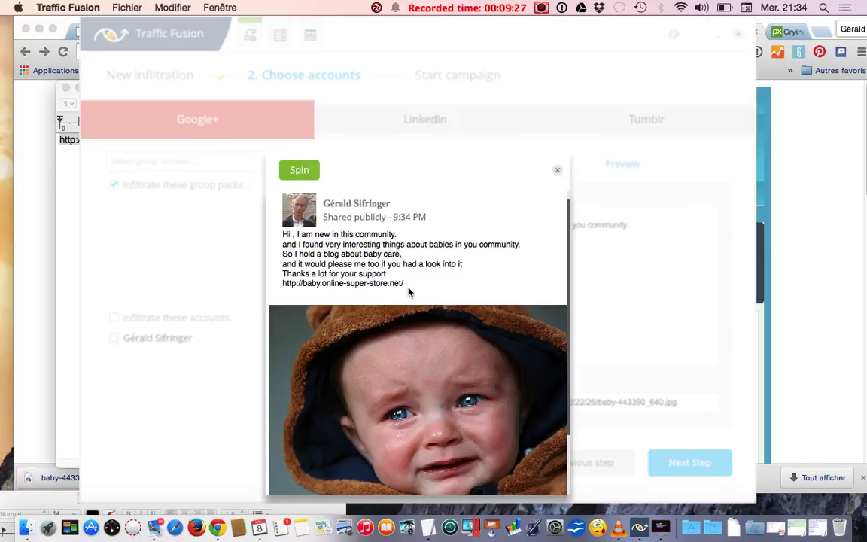
pyautogui.scroll(-3, 408, 292)
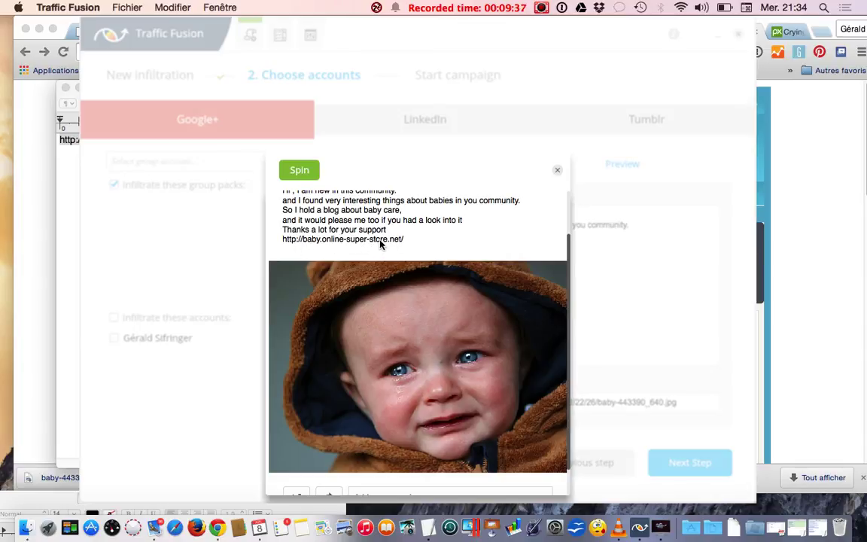
pyautogui.scroll(2, 426, 252)
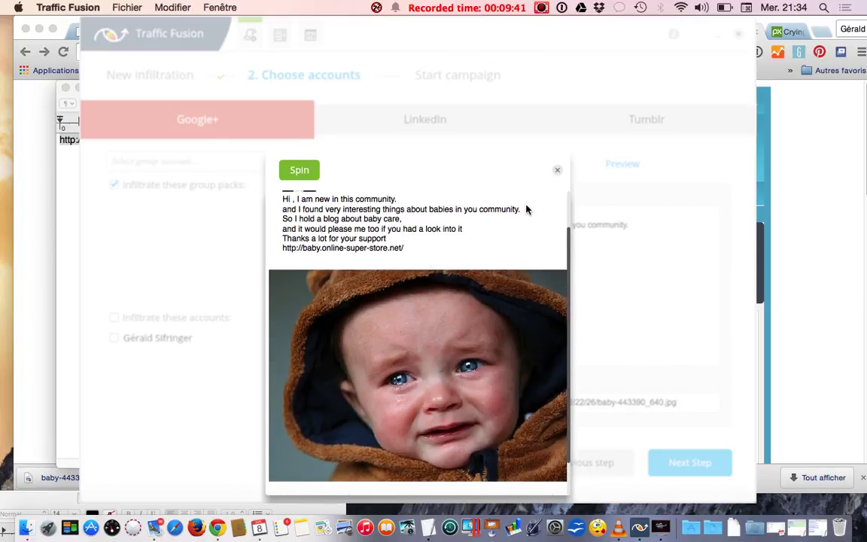
pyautogui.click(559, 173)
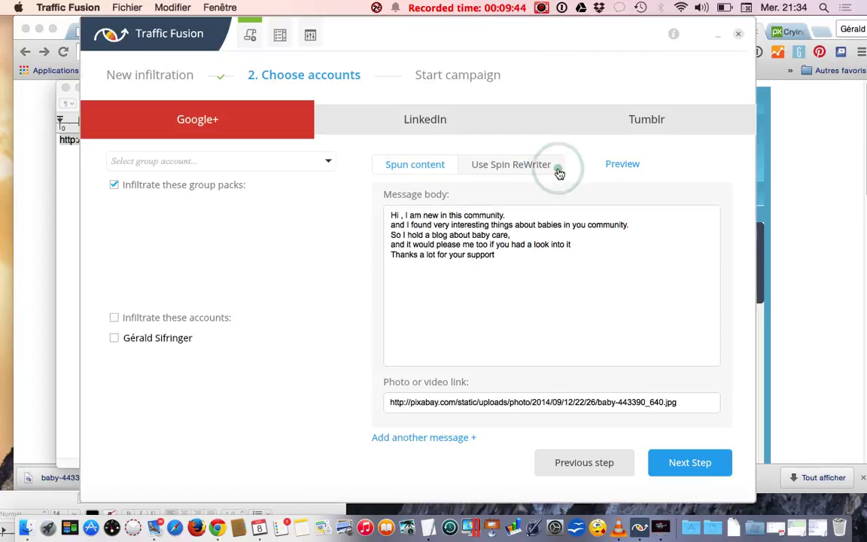
# Proceed to the campaign start settings and spread the campaign over 0 days and 2 hours.
pyautogui.click(691, 464)
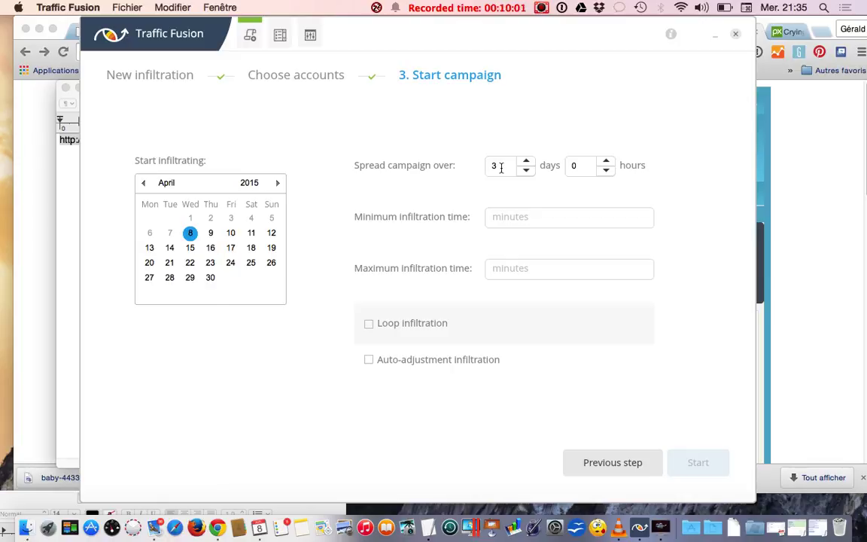
pyautogui.click(526, 170)
pyautogui.click(527, 171)
pyautogui.click(527, 171)
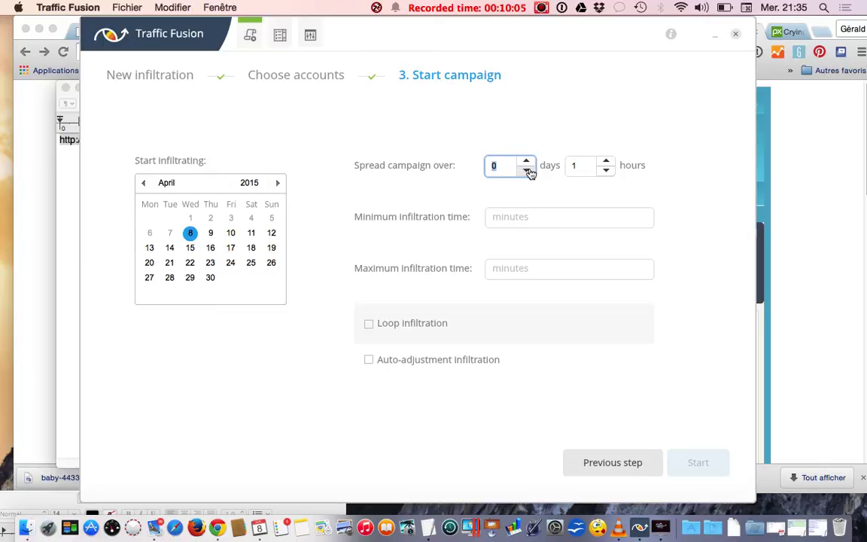
pyautogui.click(452, 194)
pyautogui.click(607, 161)
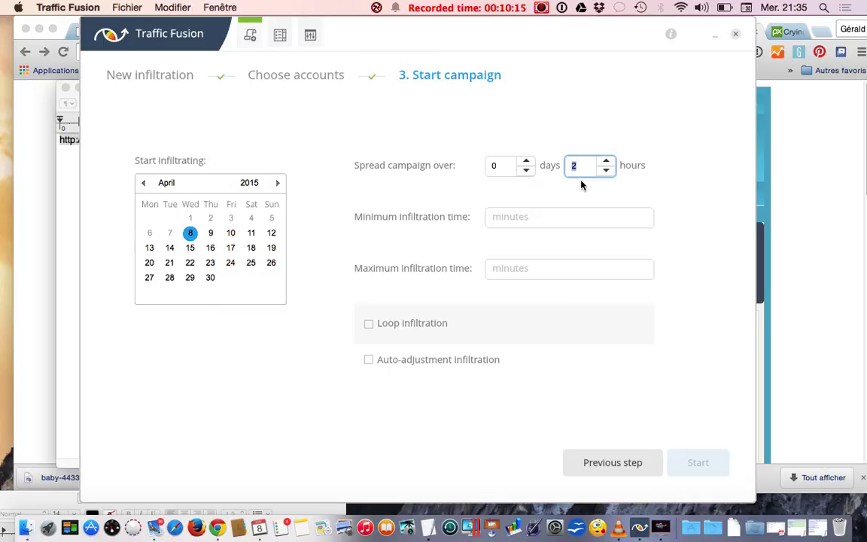
pyautogui.click(607, 161)
pyautogui.click(607, 172)
# Set the minimum infiltration time to 10 minutes and the maximum to 120 minutes, and start the campaign.
pyautogui.click(497, 218)
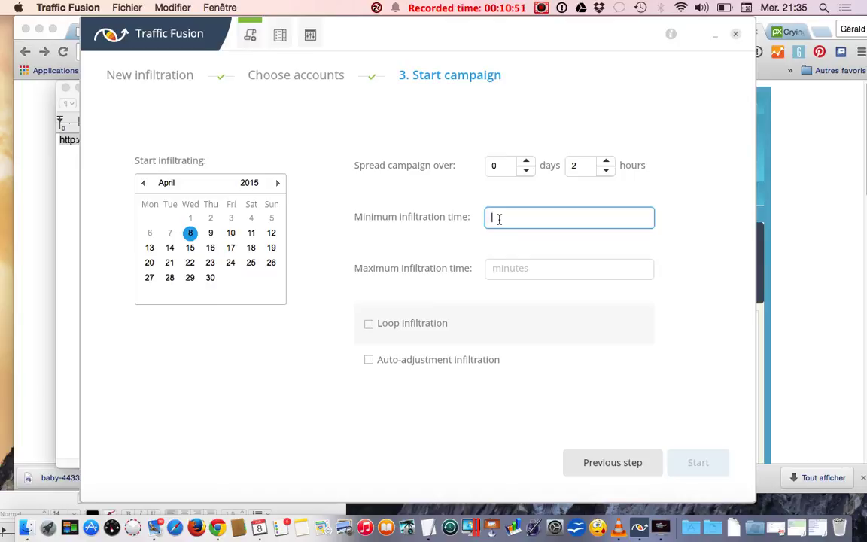
pyautogui.write('10')
pyautogui.click(496, 269)
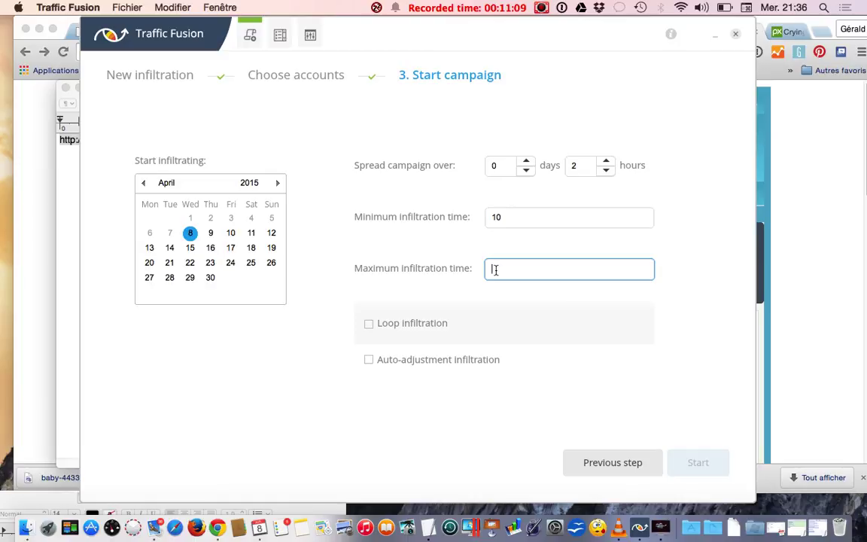
pyautogui.write('120')
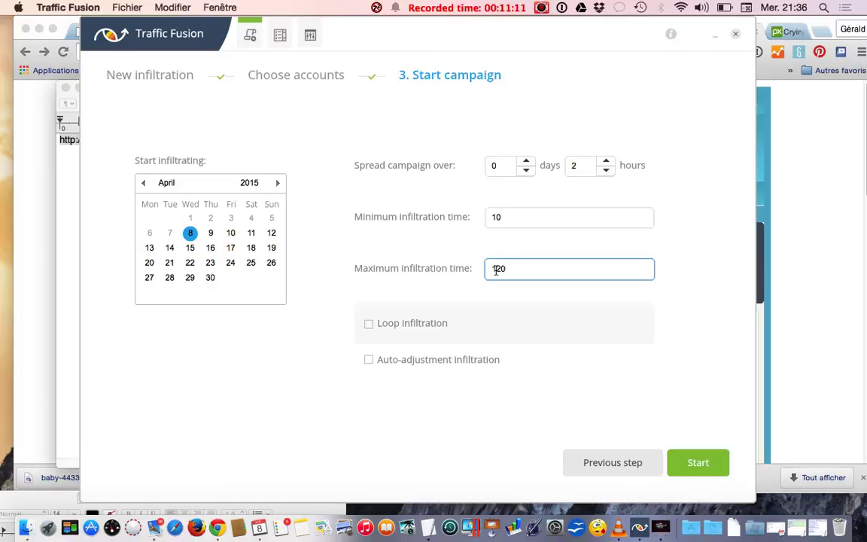
pyautogui.press('Tab')
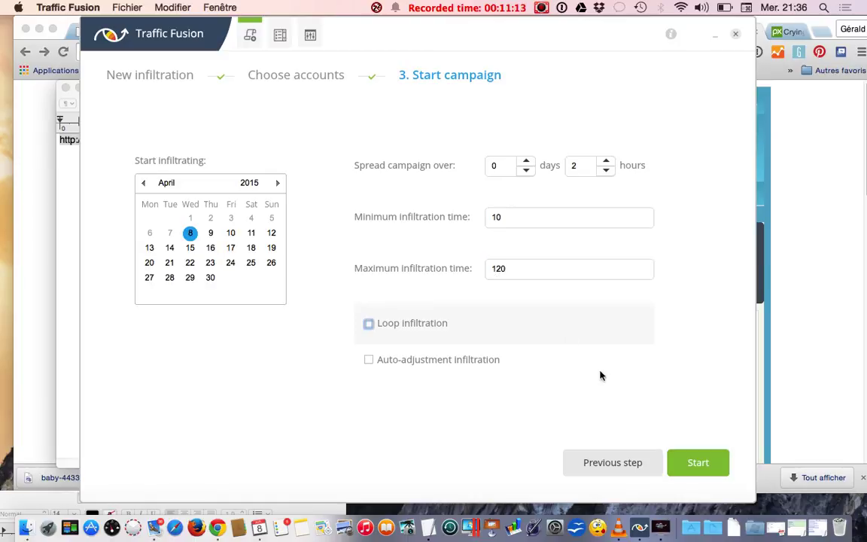
pyautogui.click(699, 464)
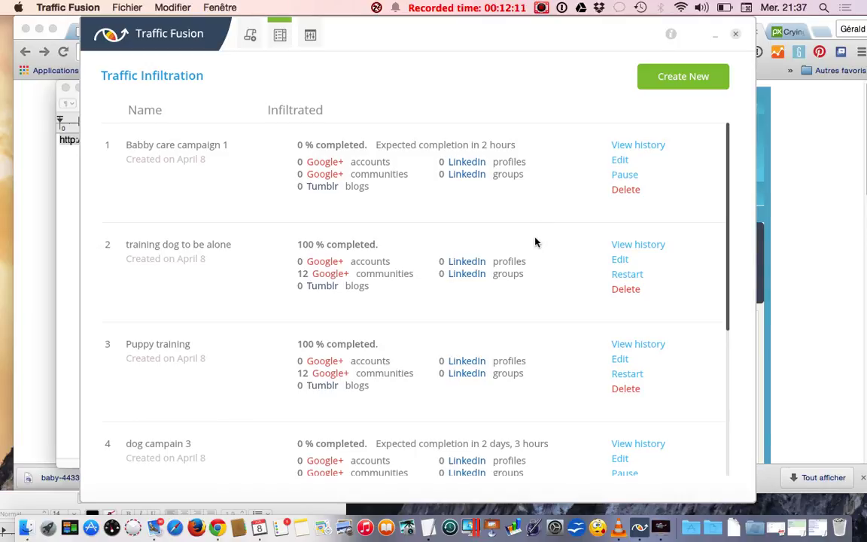
# Look through the Traffic Infiltration list to examine the progress and expected completion of the baby care and dog campaigns.
pyautogui.scroll(-5, 535, 242)
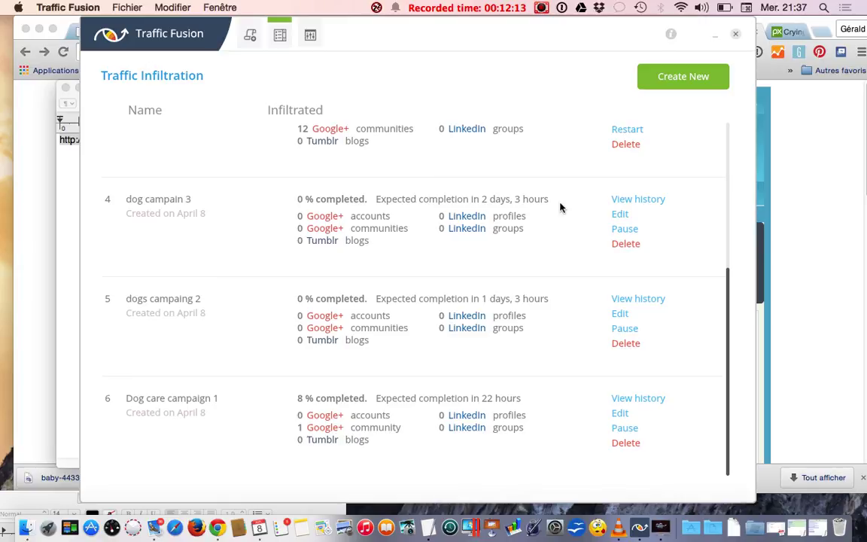
pyautogui.scroll(5, 559, 205)
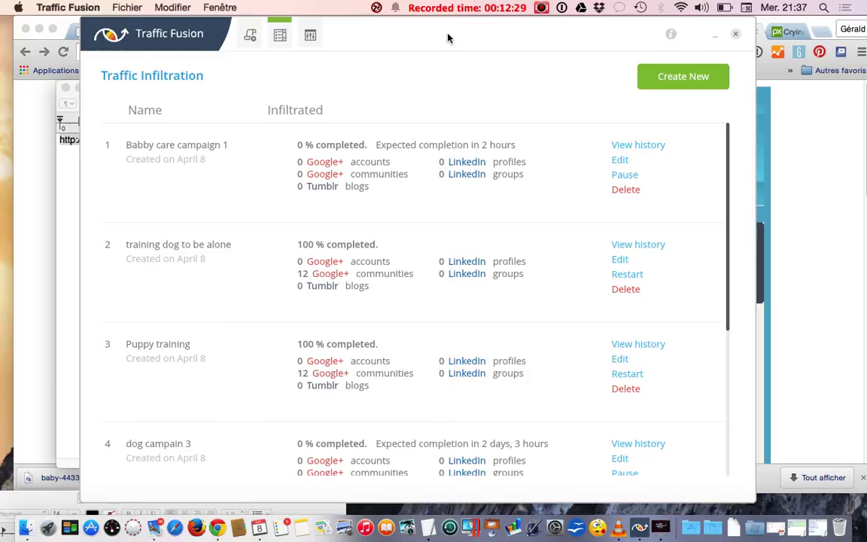
pyautogui.moveTo(448, 38); pyautogui.dragTo(437, 60)
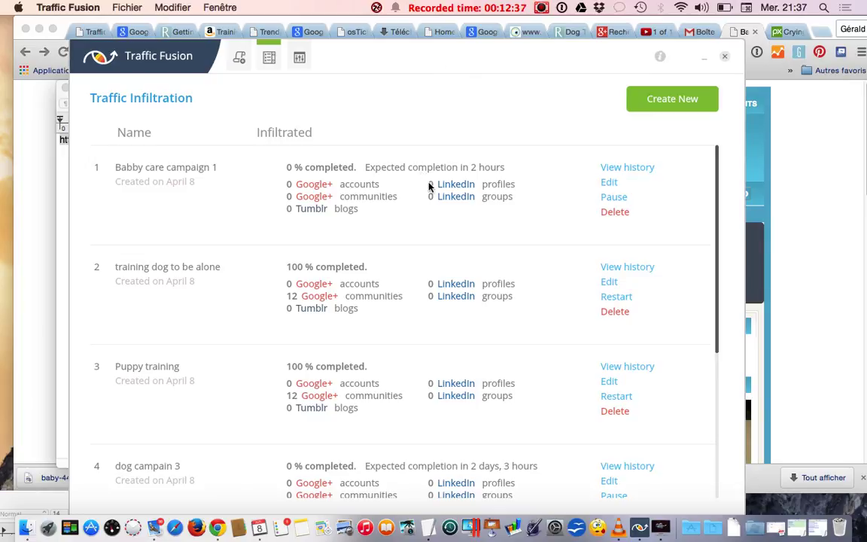
pyautogui.scroll(-5, 429, 186)
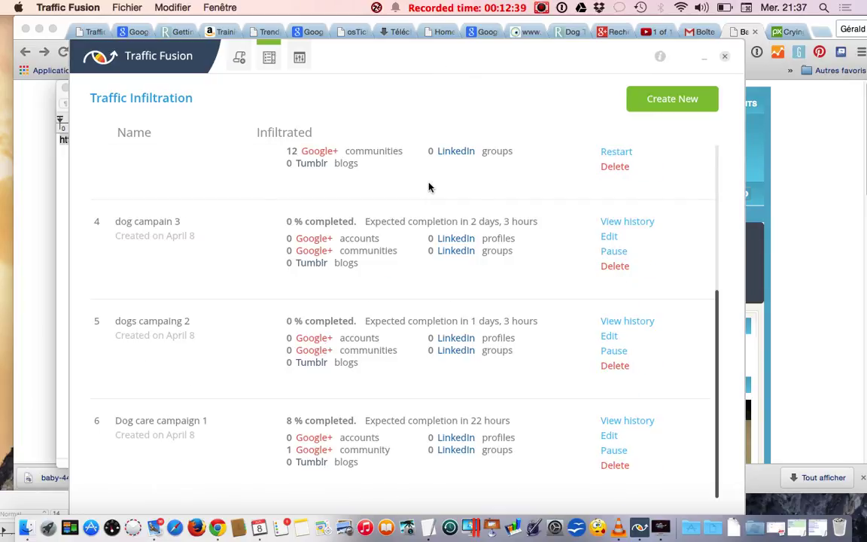